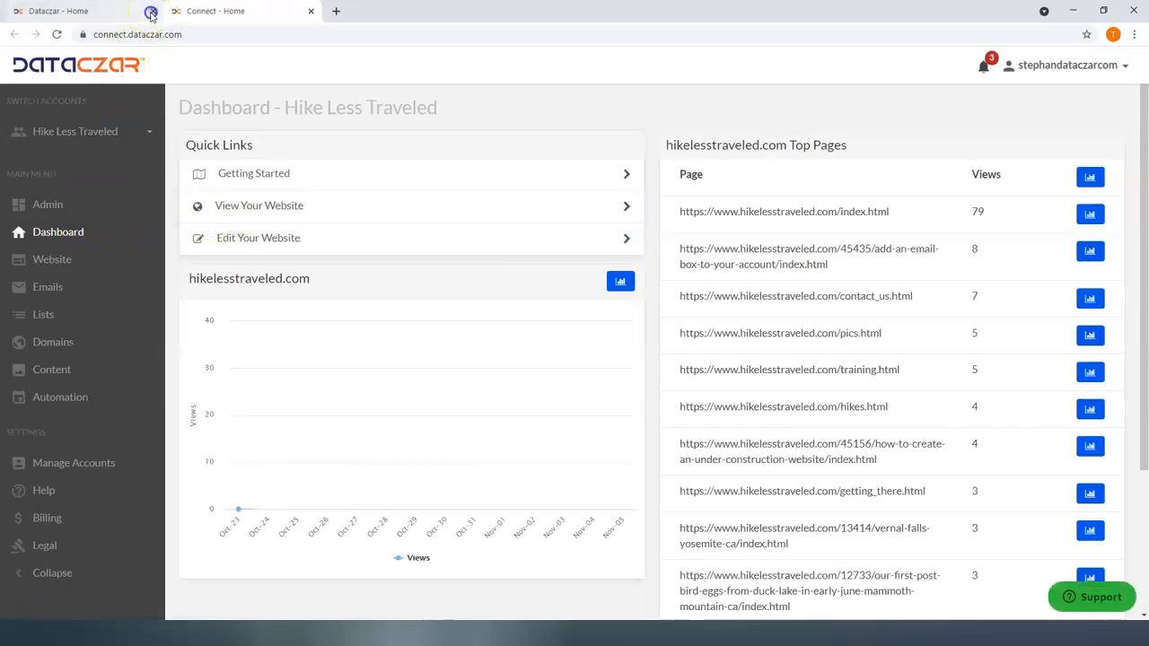
Go full screen and open the live Hike Less Traveled site from the Website overview.
key(F11)
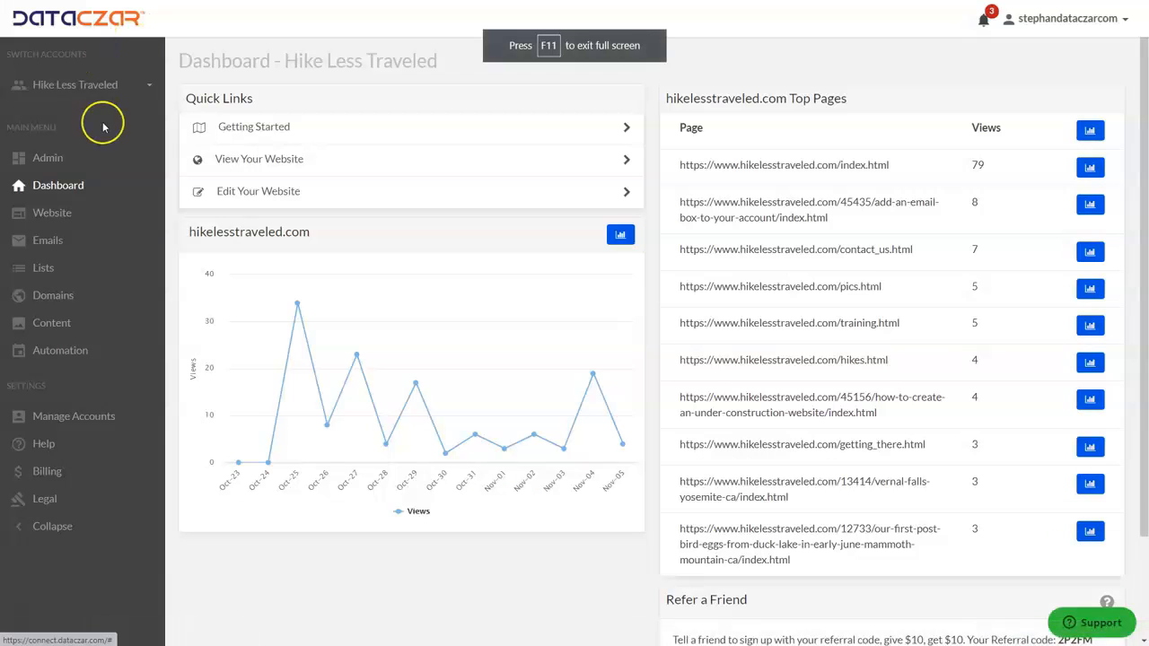
click(56, 213)
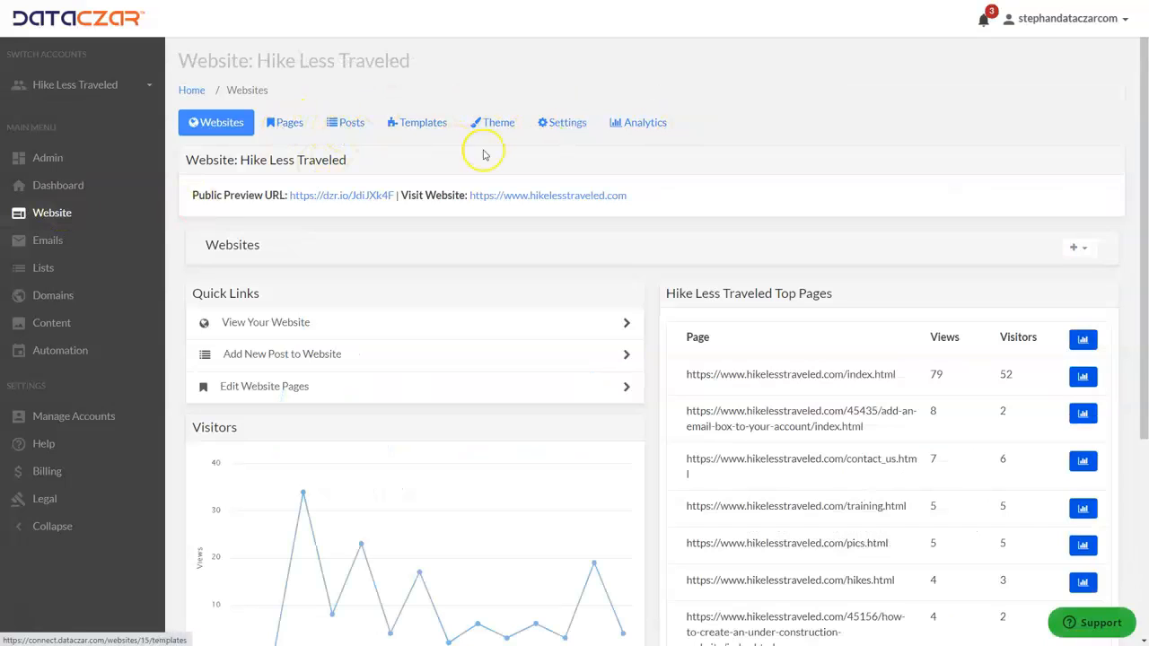
click(501, 197)
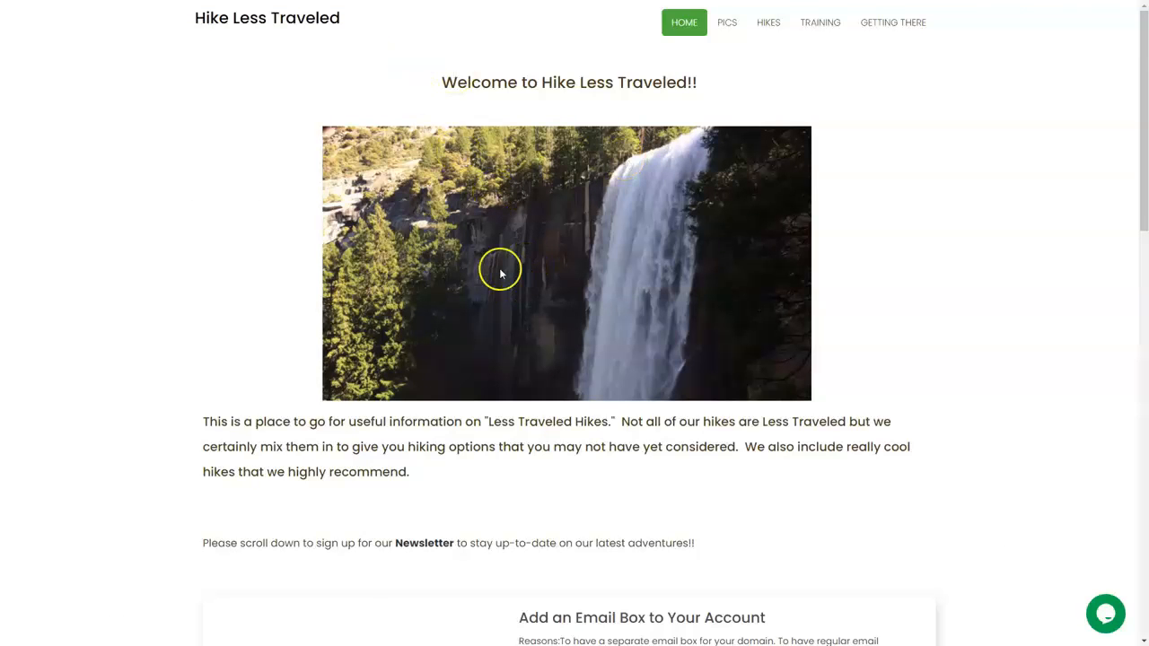
scroll(500, 273, down, 3)
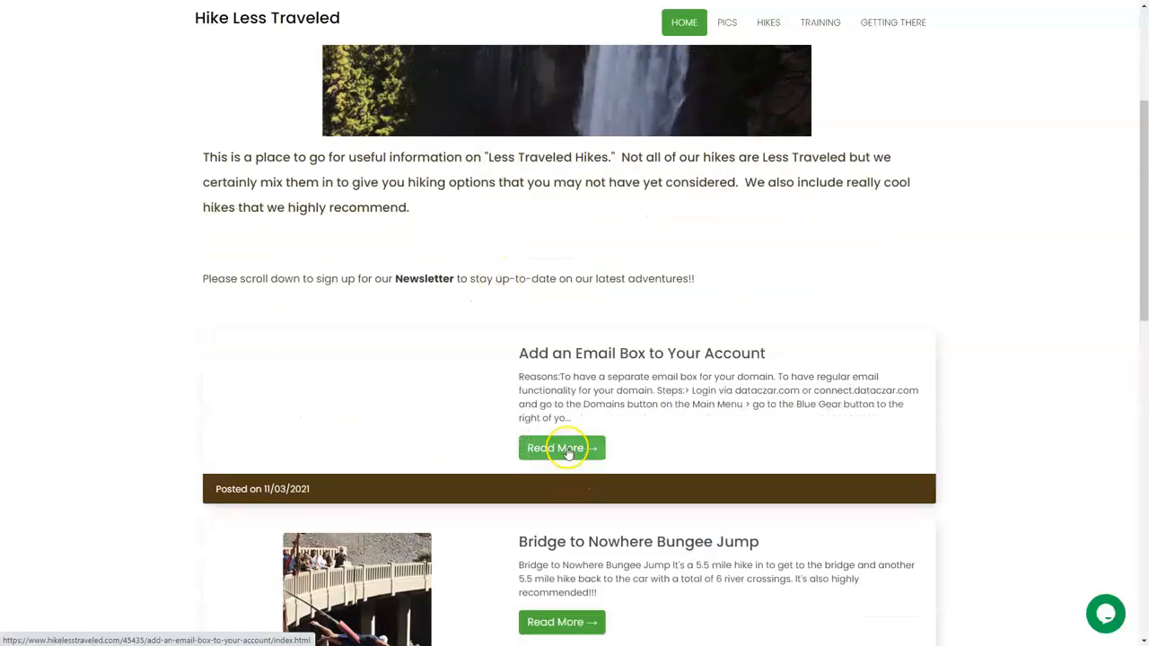
click(565, 449)
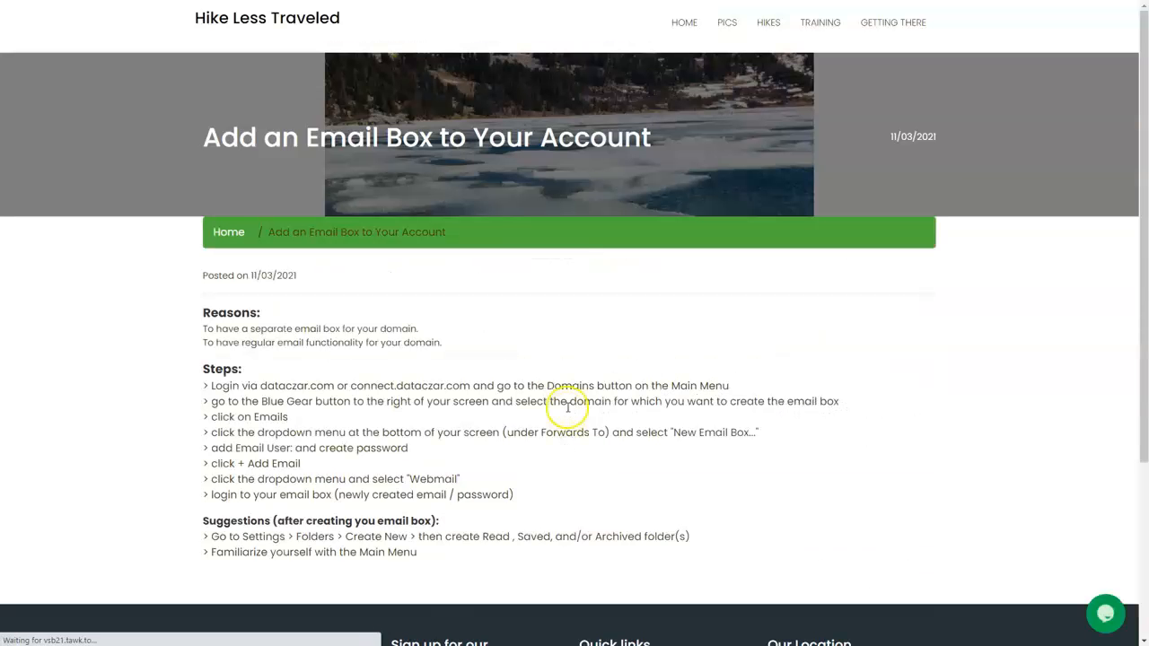
scroll(568, 409, down, 1)
scroll(568, 409, down, 1)
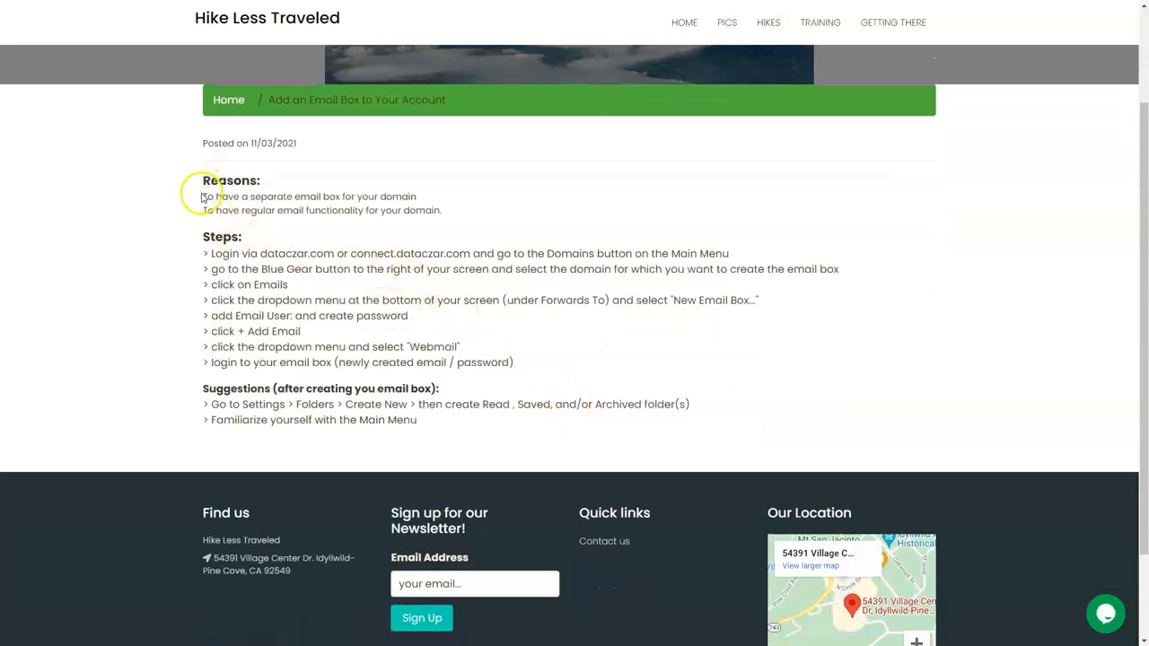
drag(206, 192, 454, 208)
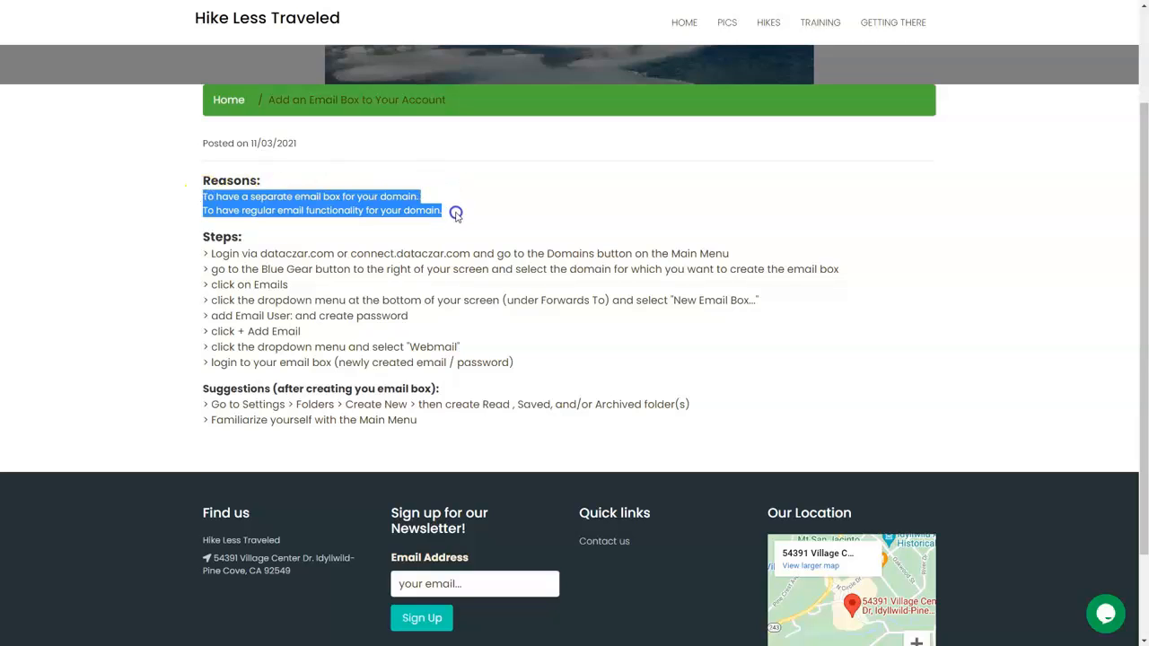
click(456, 214)
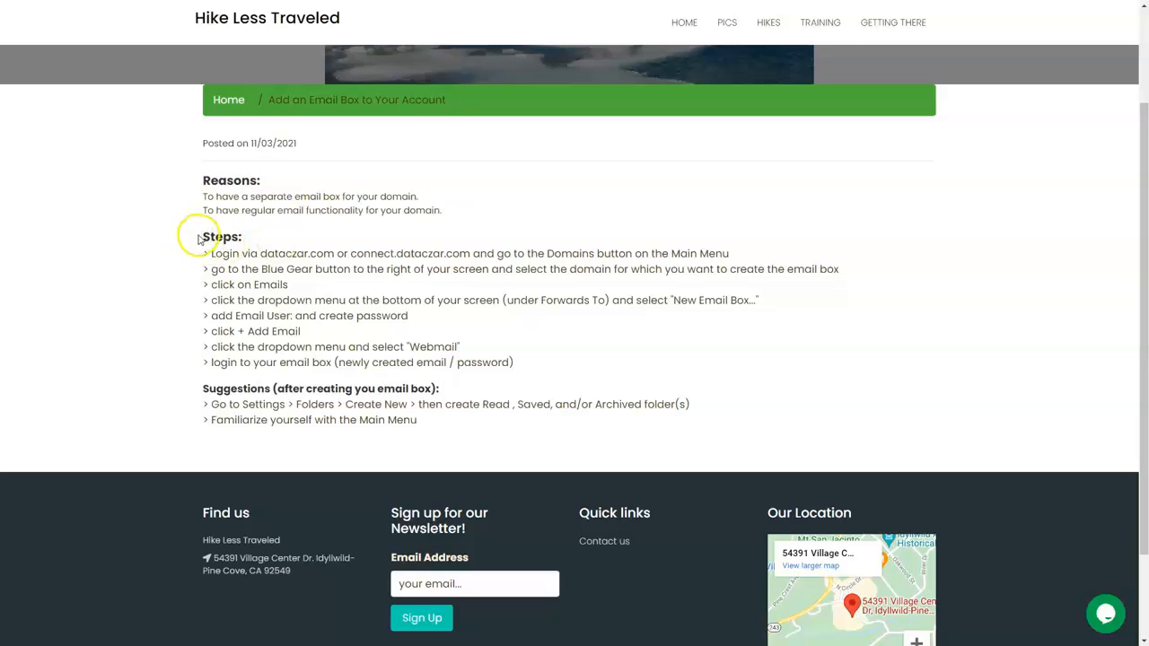
drag(203, 235, 619, 371)
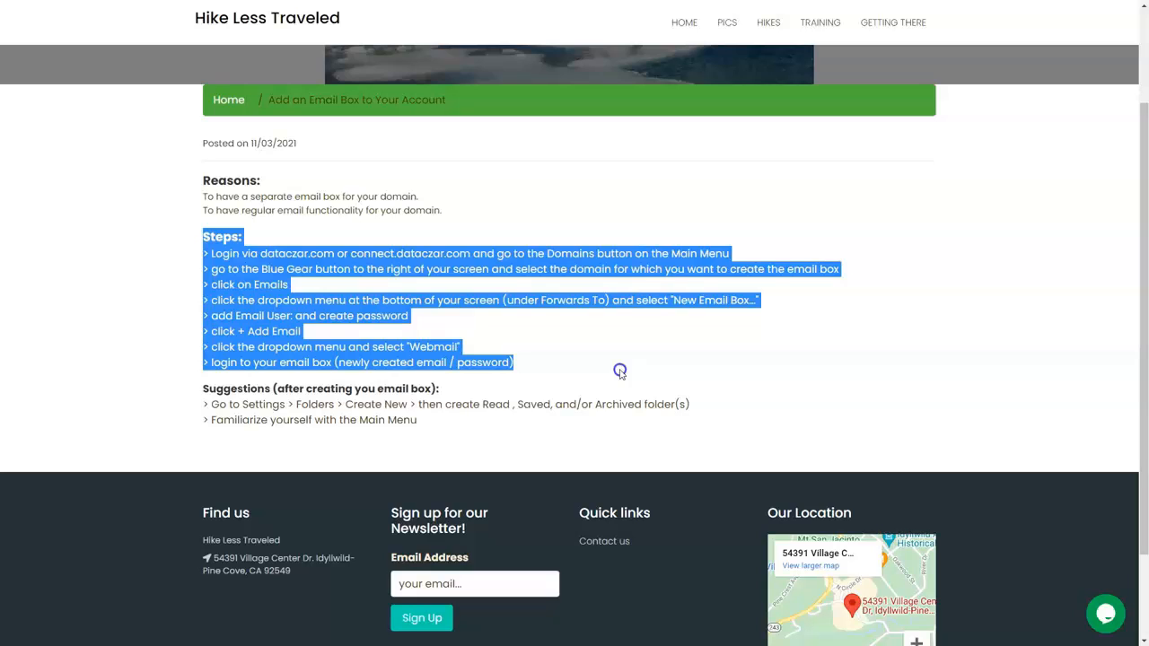
drag(619, 371, 640, 423)
click(643, 342)
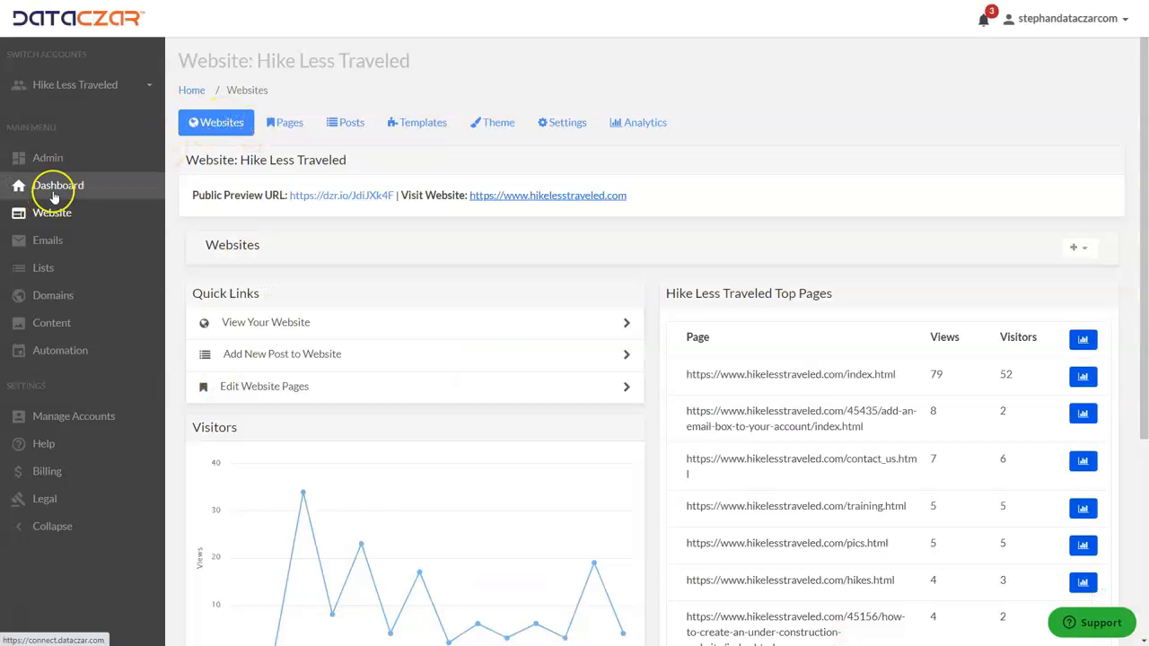
click(54, 196)
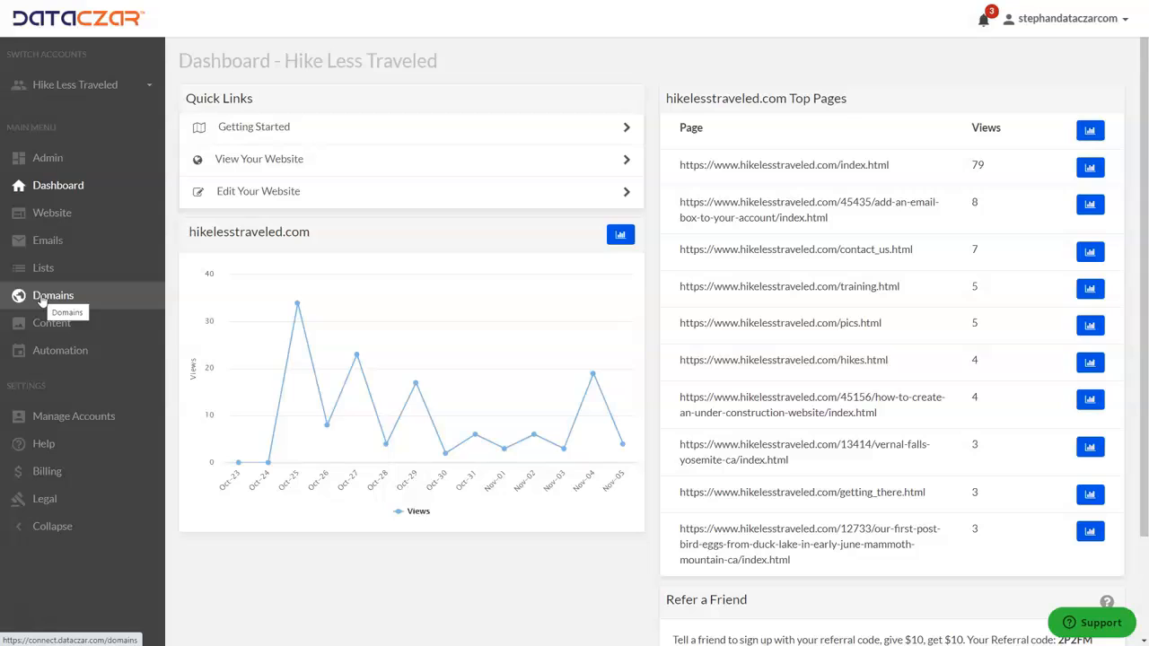
Open the Emails tab in the hikelesstraveled.com domain settings from the Domains list.
click(40, 300)
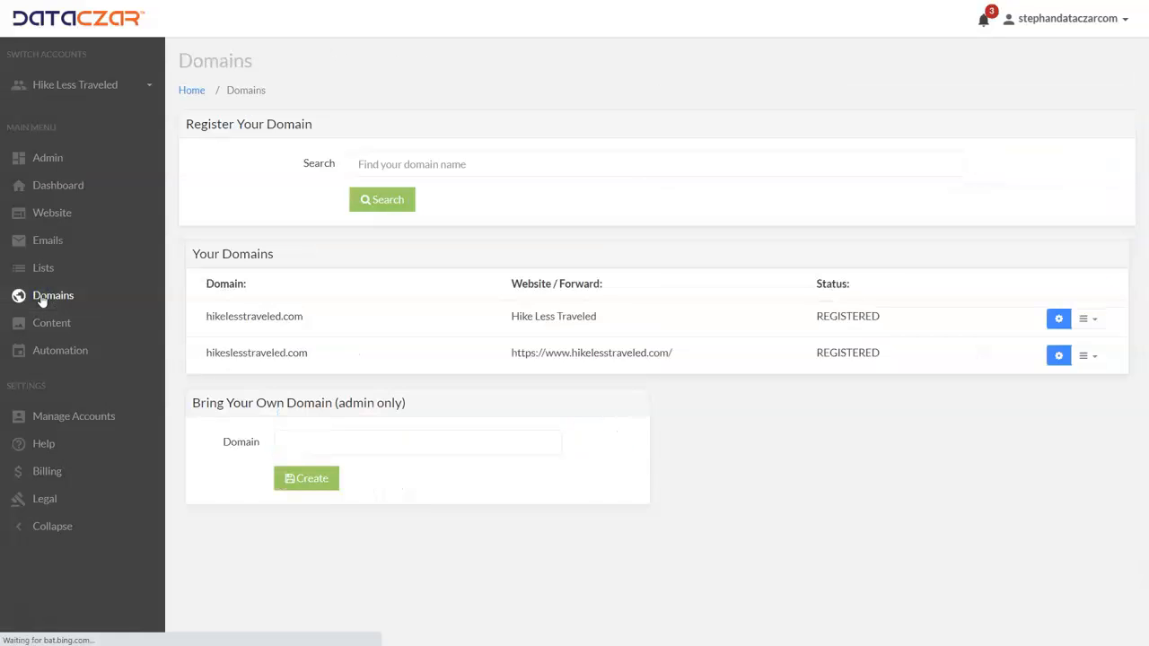
click(1058, 321)
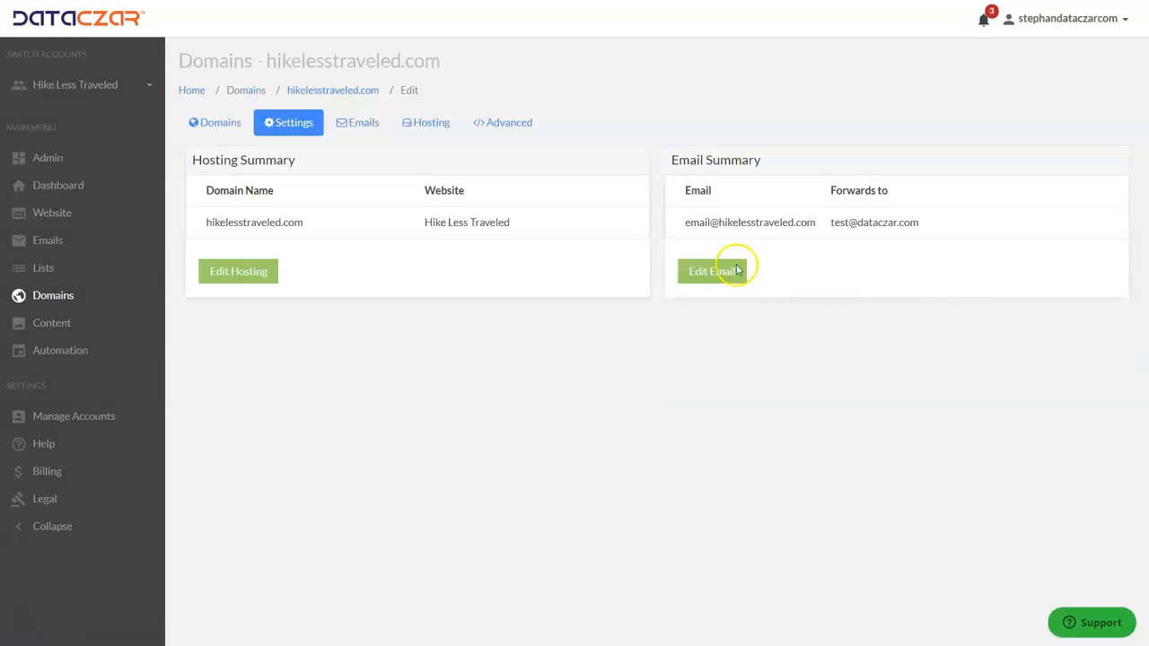
click(359, 128)
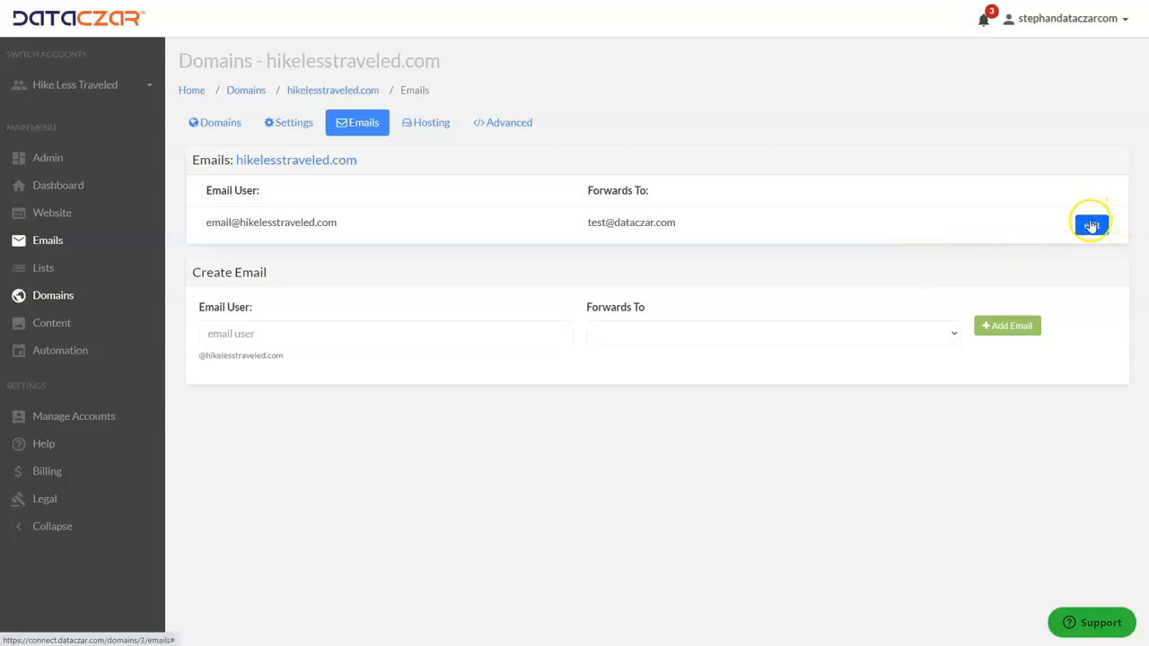
Inspect the existing address's forwarding destinations, leaving them unchanged.
click(1091, 225)
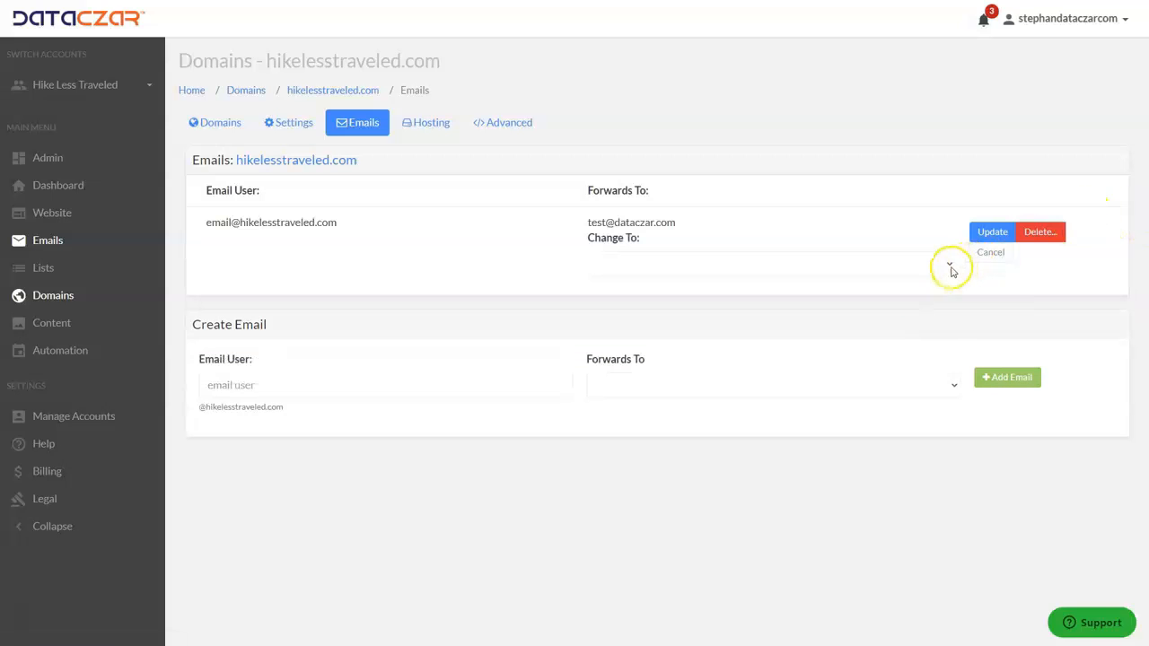
click(950, 265)
click(950, 267)
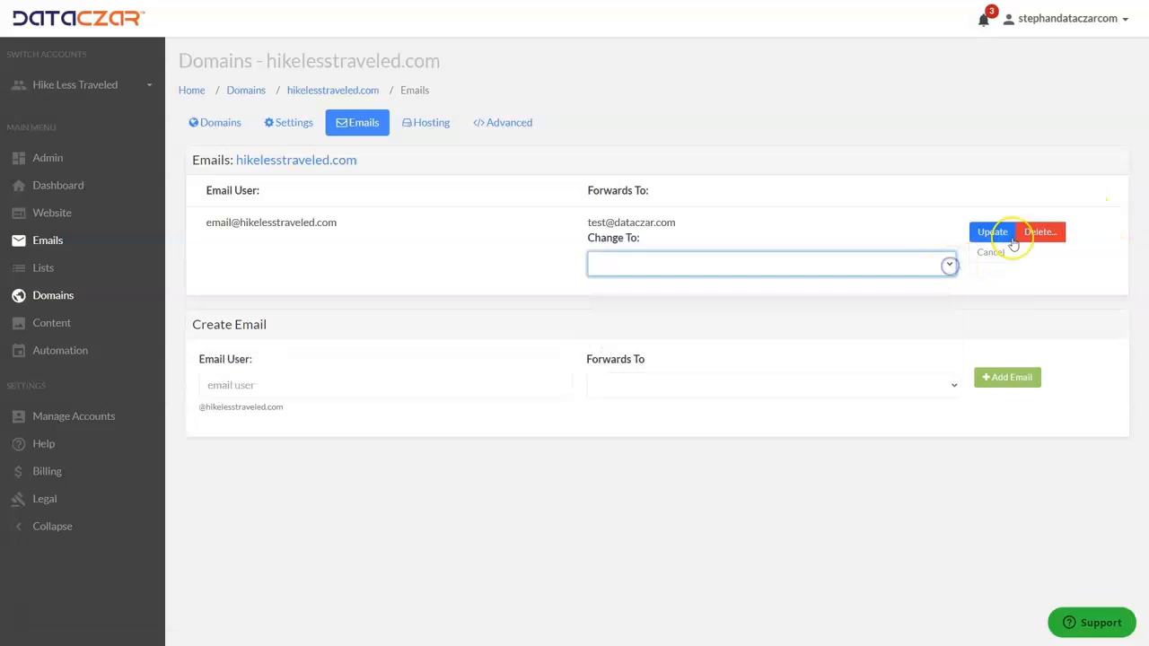
click(891, 206)
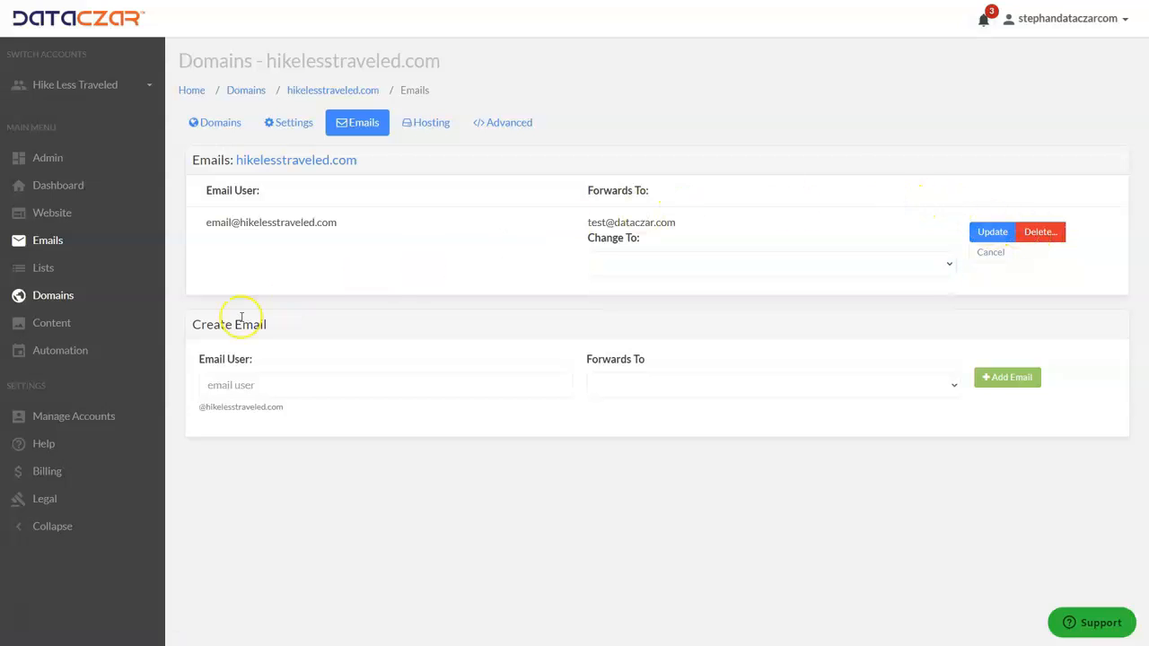
click(252, 386)
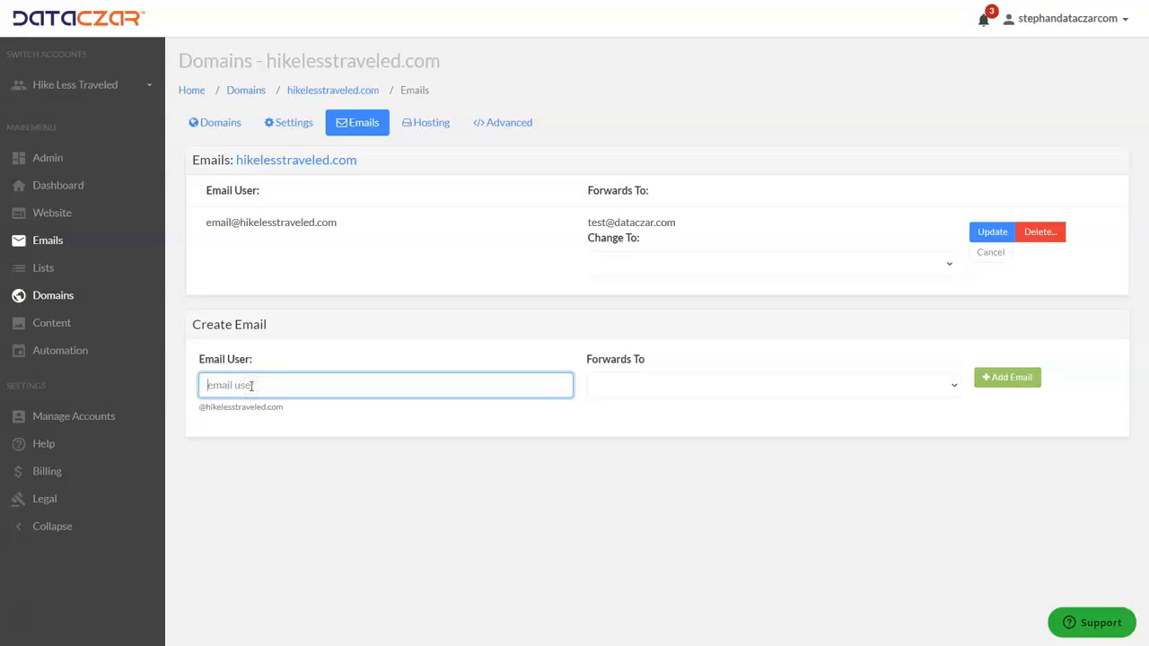
drag(287, 409, 189, 406)
click(326, 416)
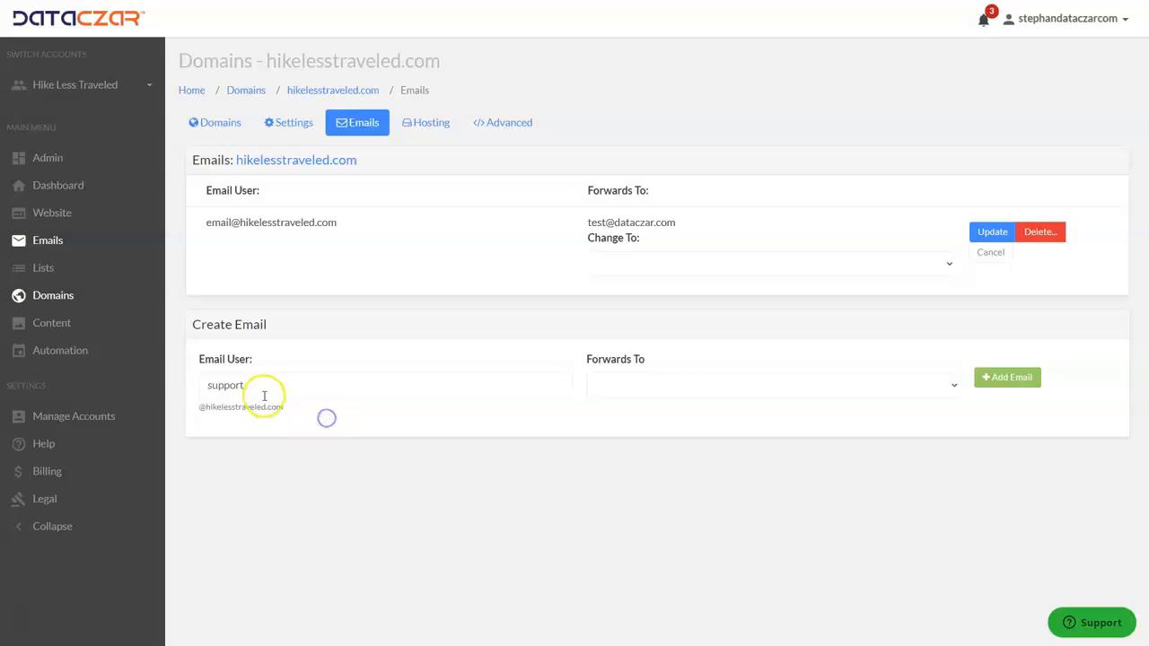
Make the new support address a real email box rather than a forward.
click(955, 386)
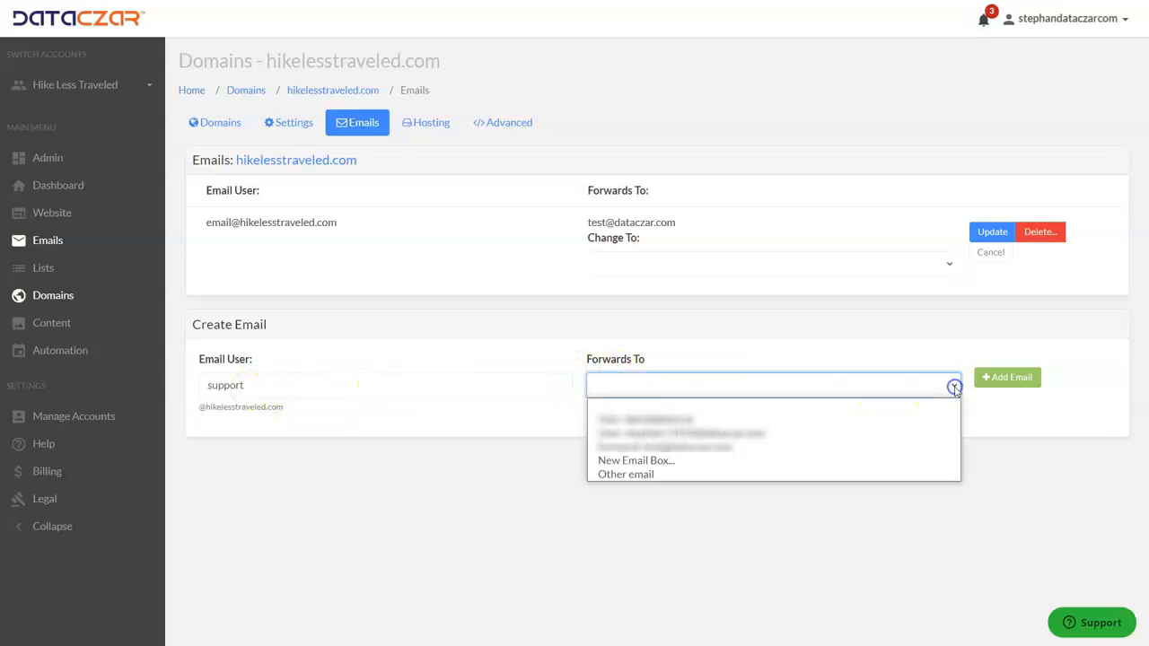
click(673, 462)
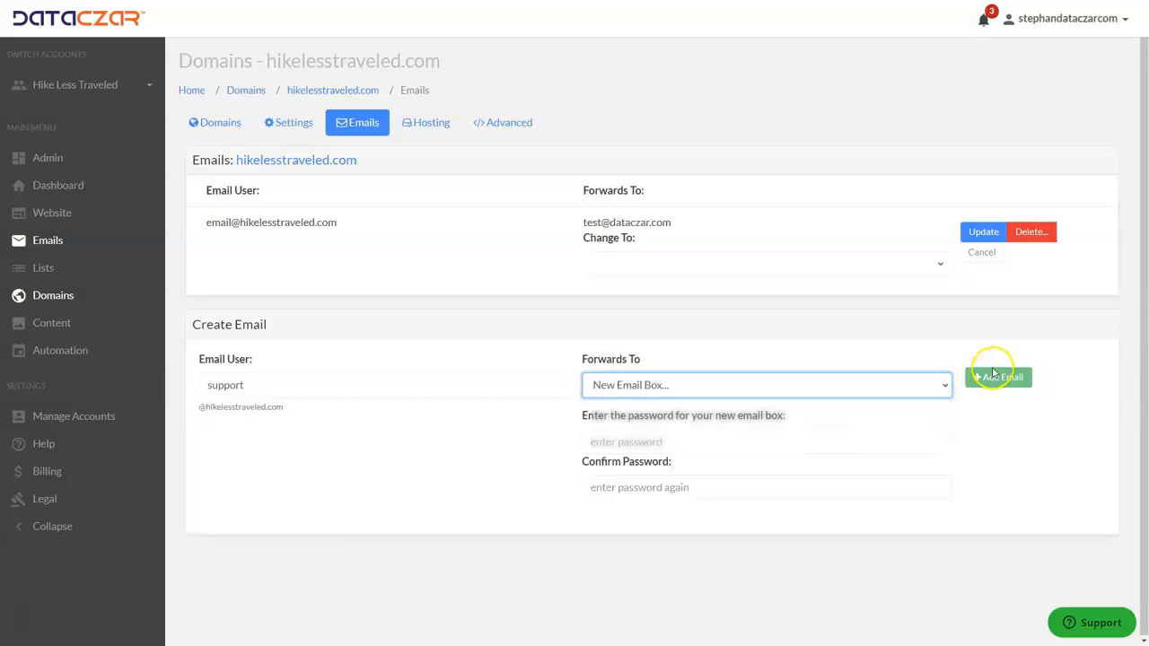
click(992, 379)
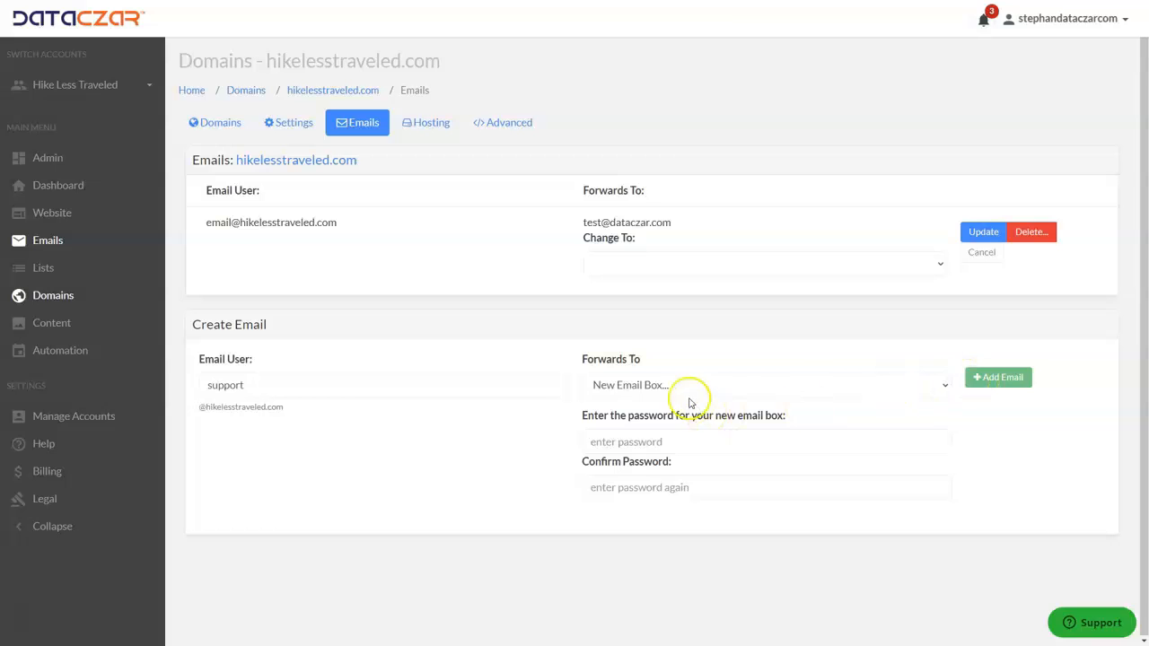
Set and confirm the mailbox password, then add the support email box.
click(618, 441)
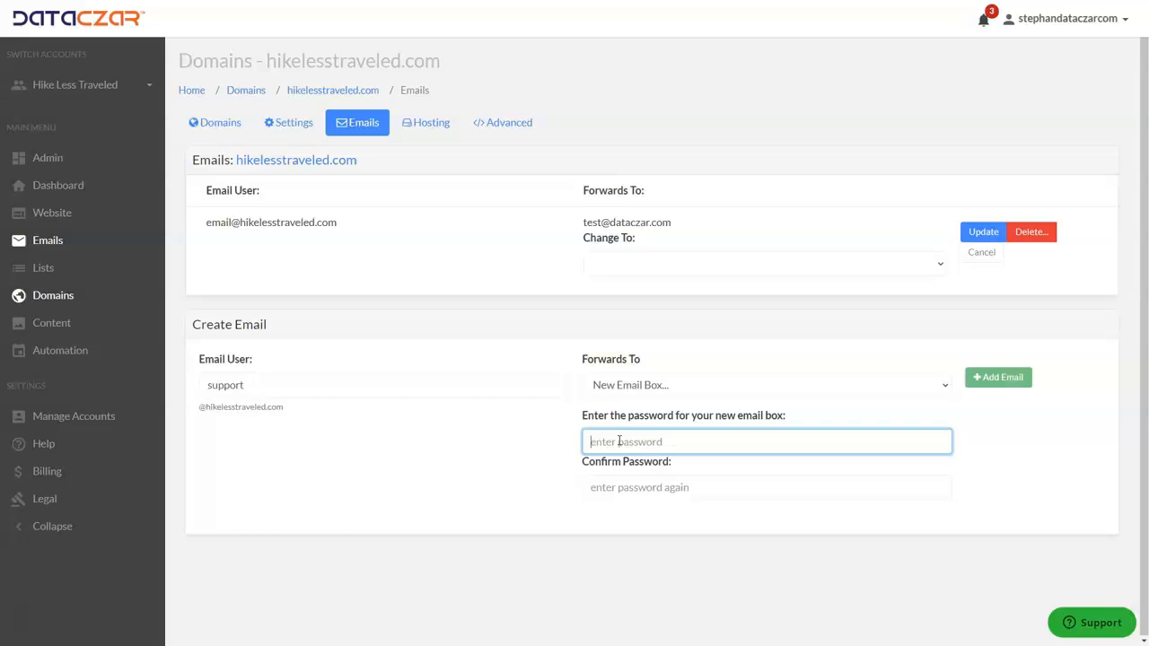
text(•••)
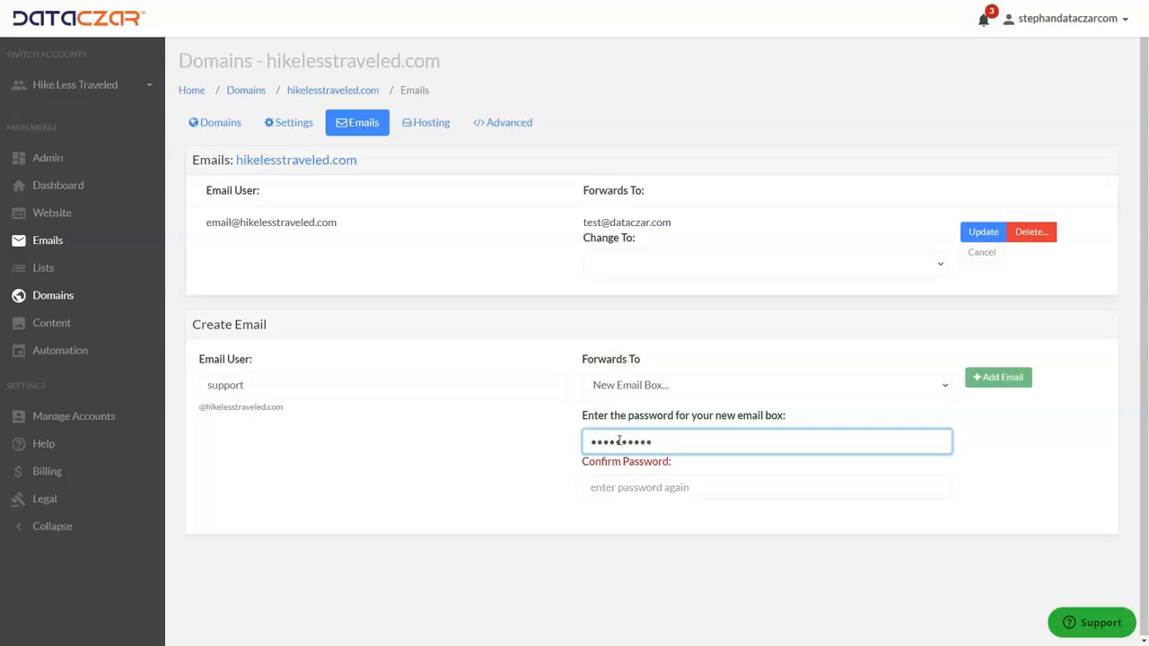
click(633, 485)
text(••••••••••)
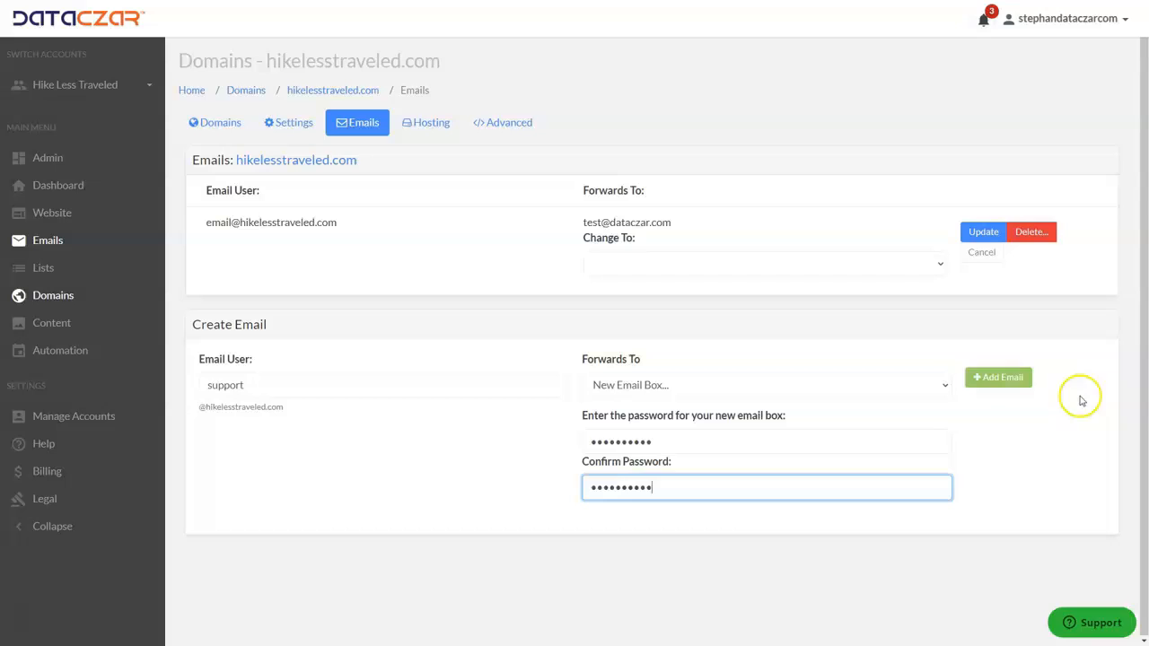
click(994, 378)
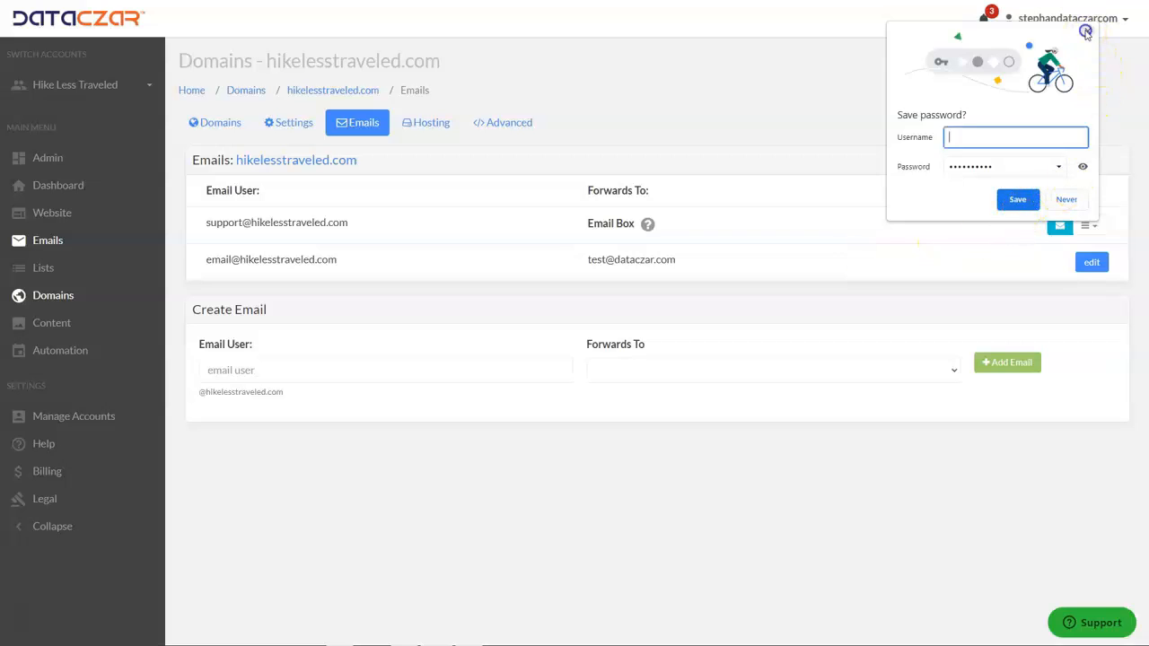
Dismiss the password prompt and choose Webmail from the support box's options menu.
click(1087, 31)
drag(228, 223, 357, 231)
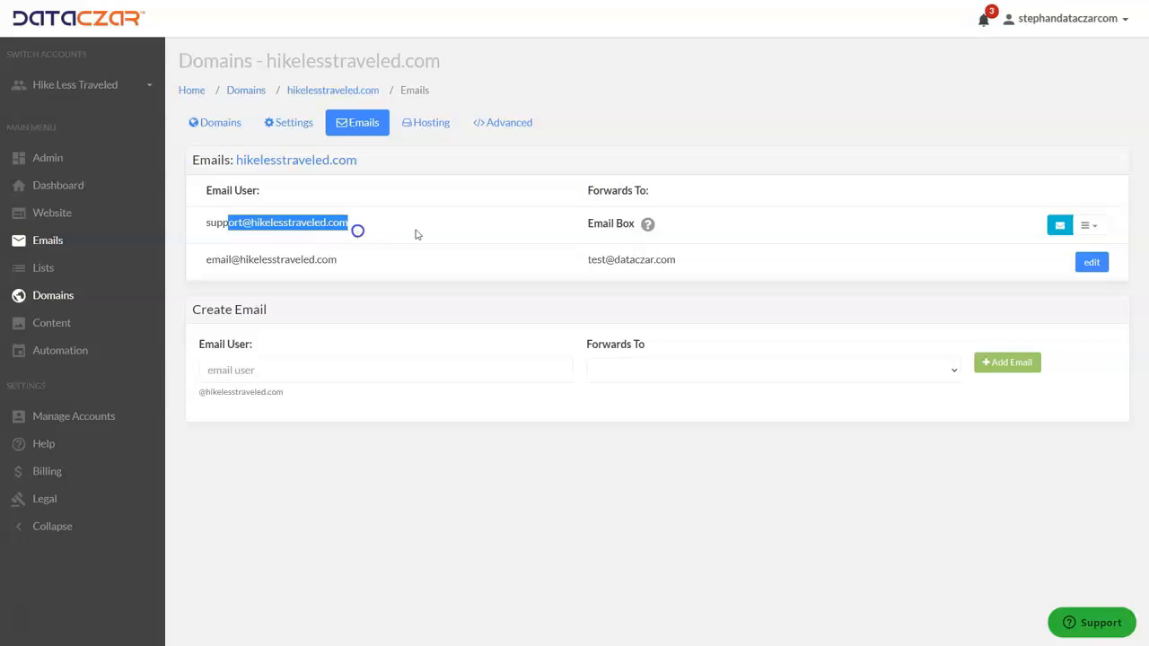
click(603, 224)
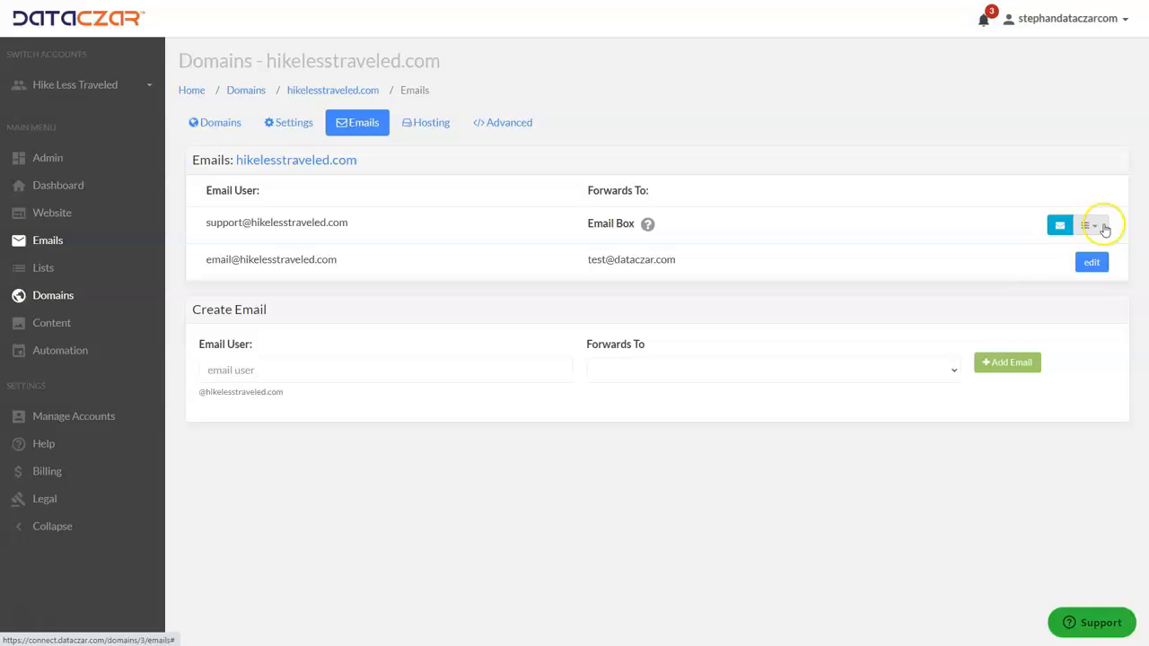
click(1104, 226)
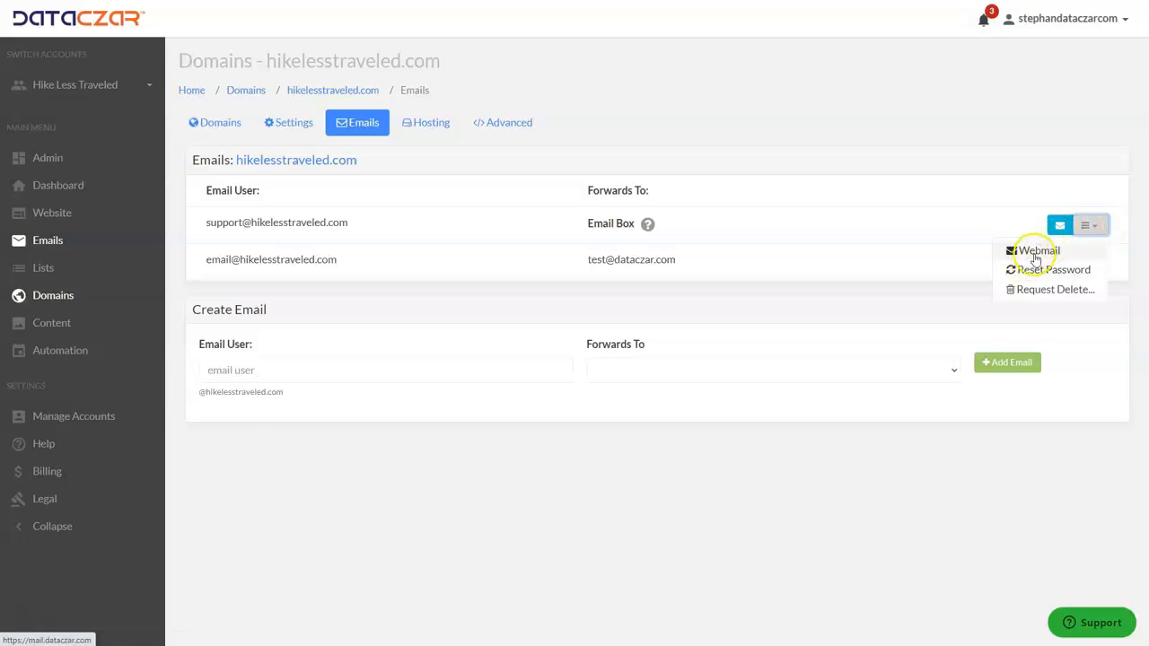
click(1032, 253)
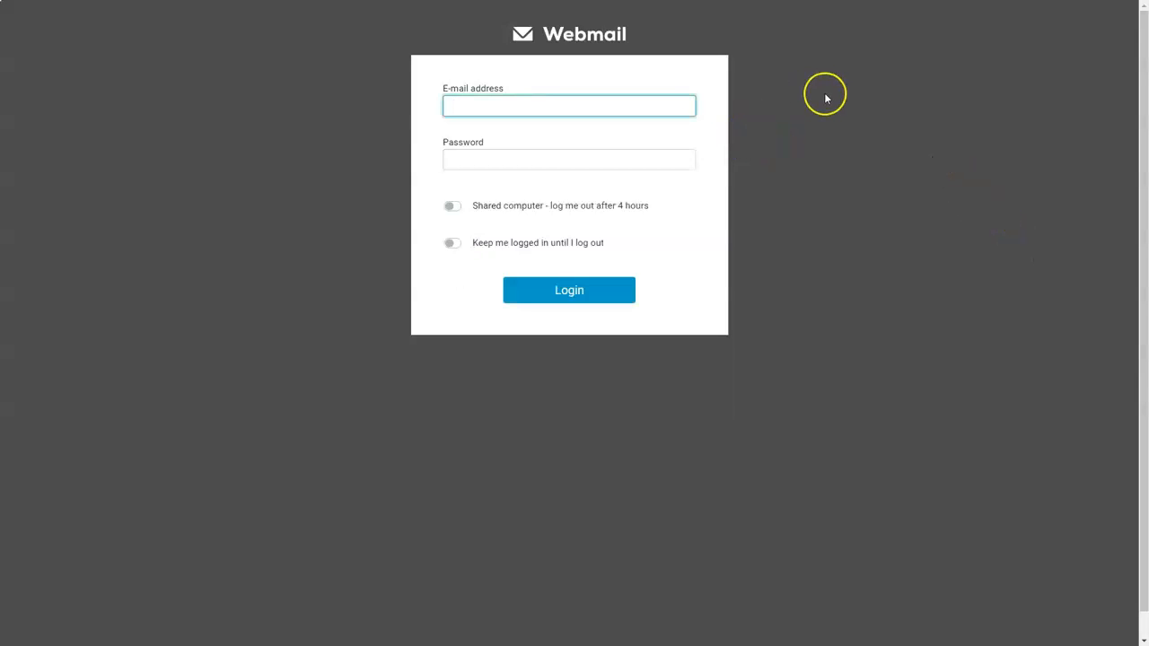
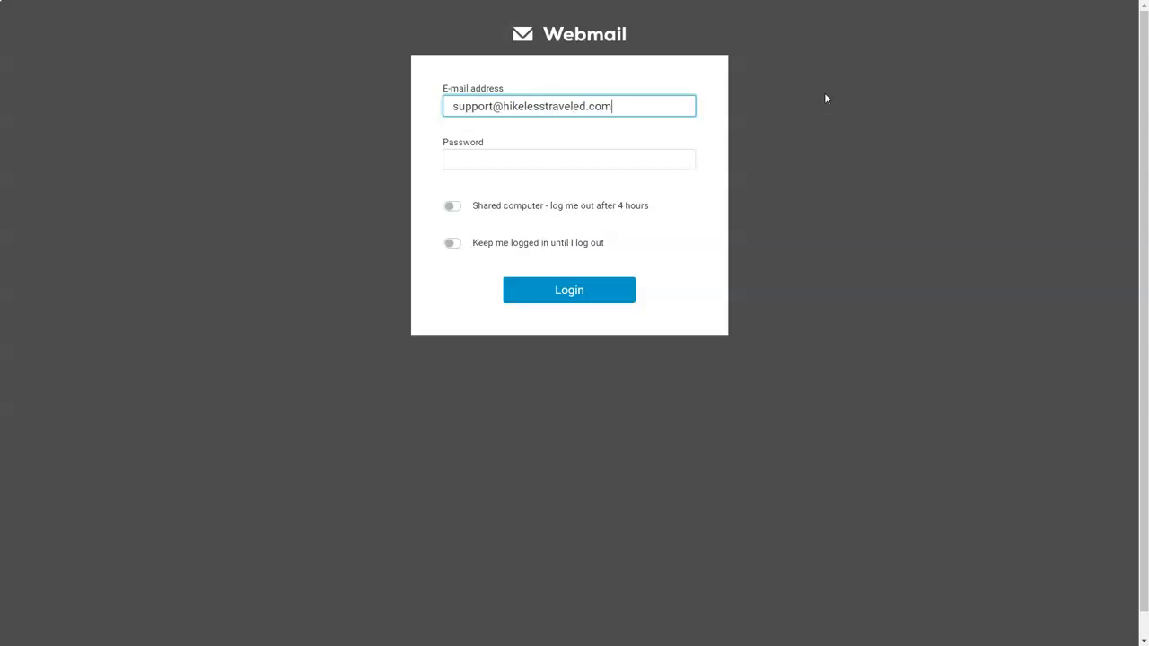
Log into webmail with the support mailbox address and its password.
click(497, 158)
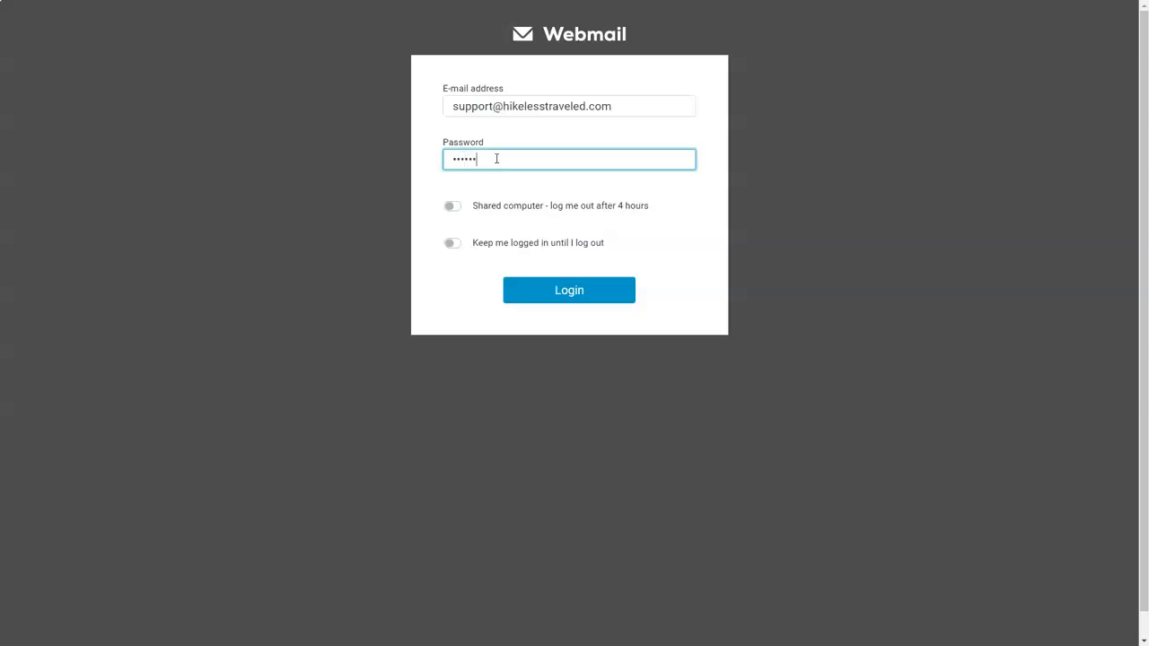
key(Return)
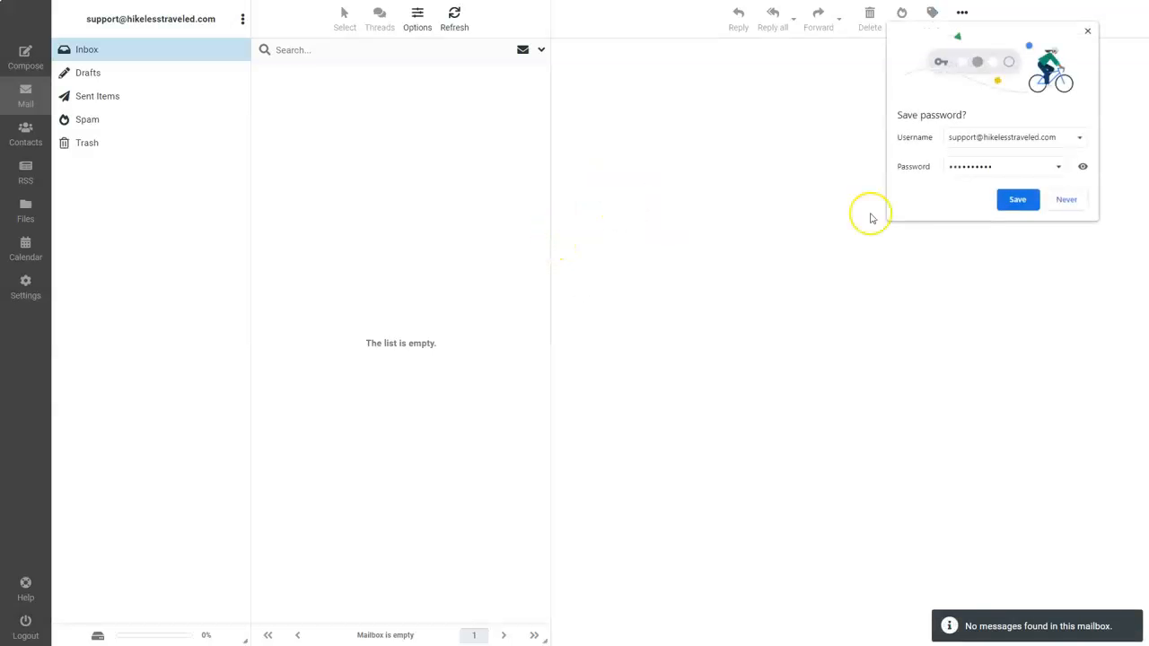
click(1088, 30)
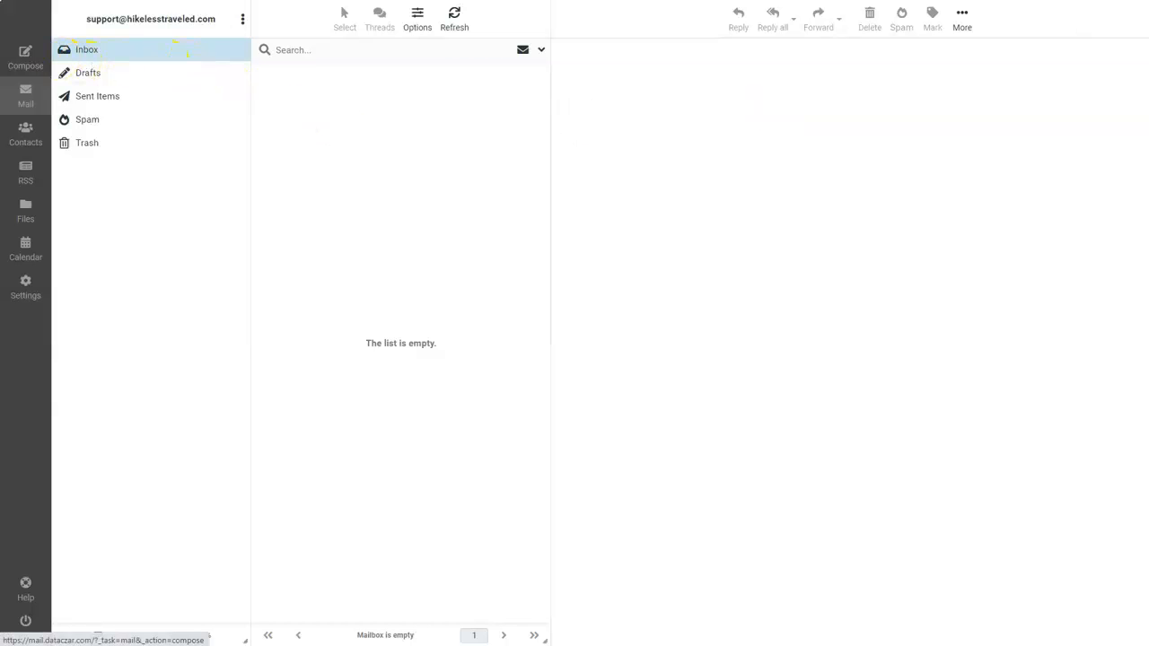
Open Settings, then the Folders page in Roundcube.
click(24, 292)
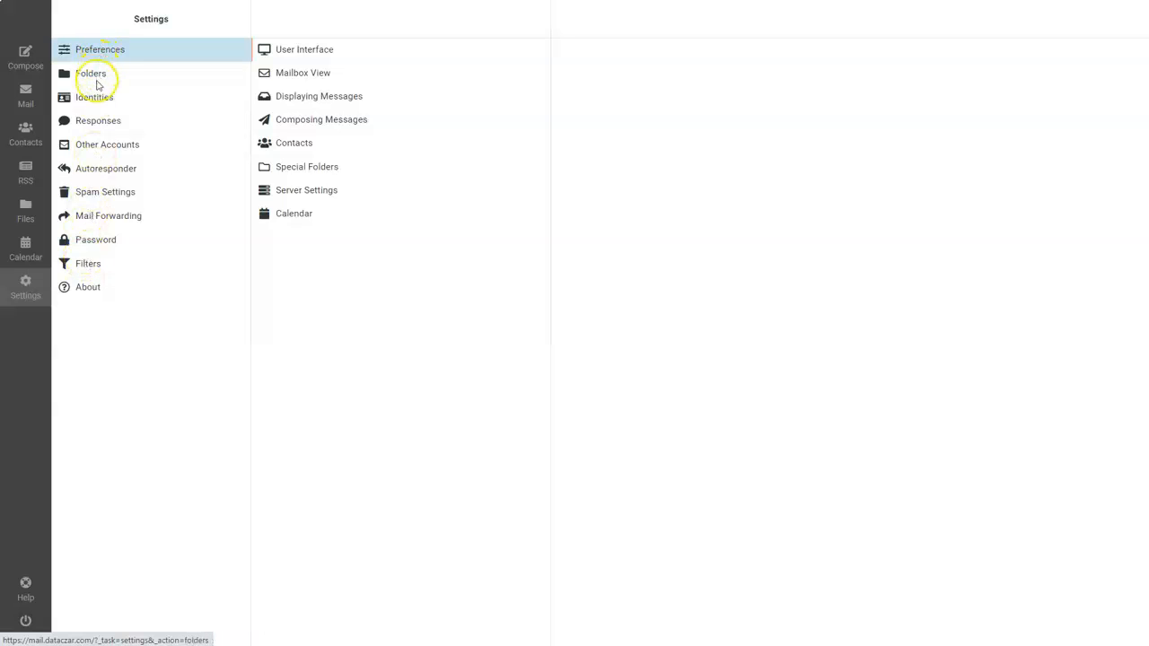
click(101, 79)
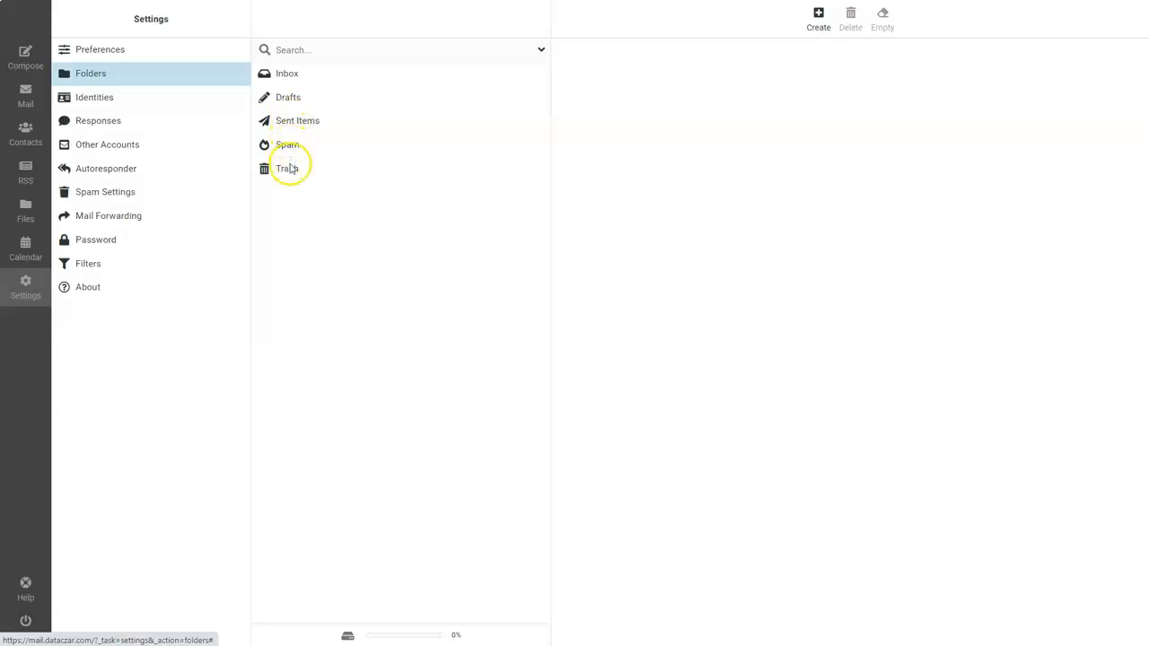
Create the Read and Archived folders, then return to the mail view.
click(818, 15)
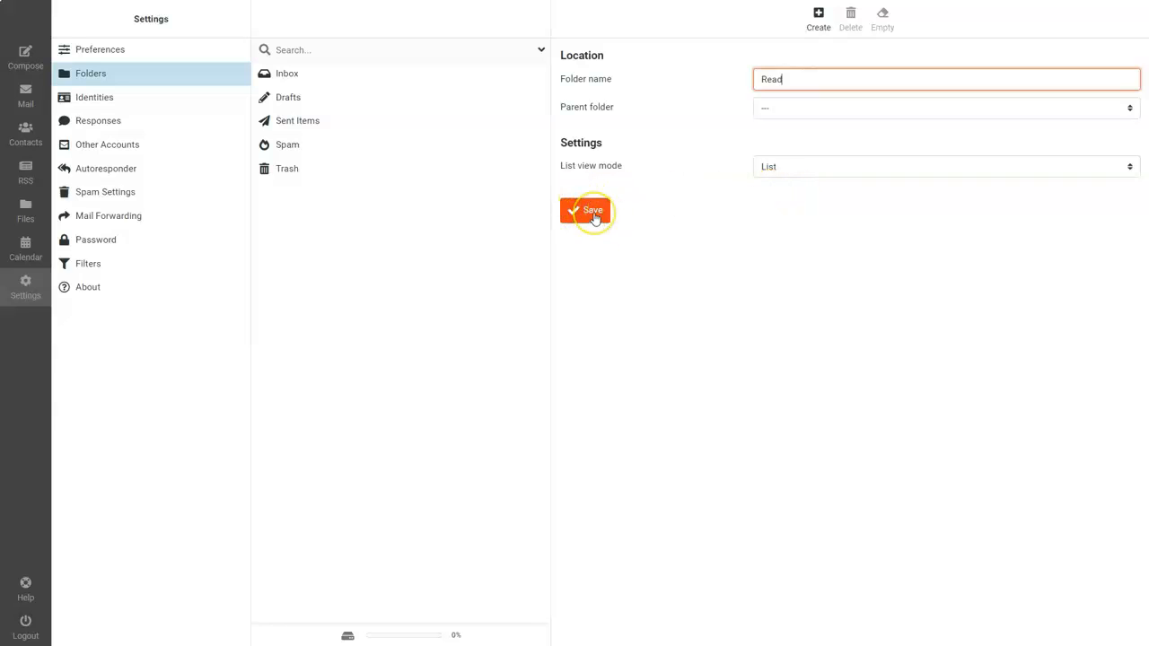
click(594, 218)
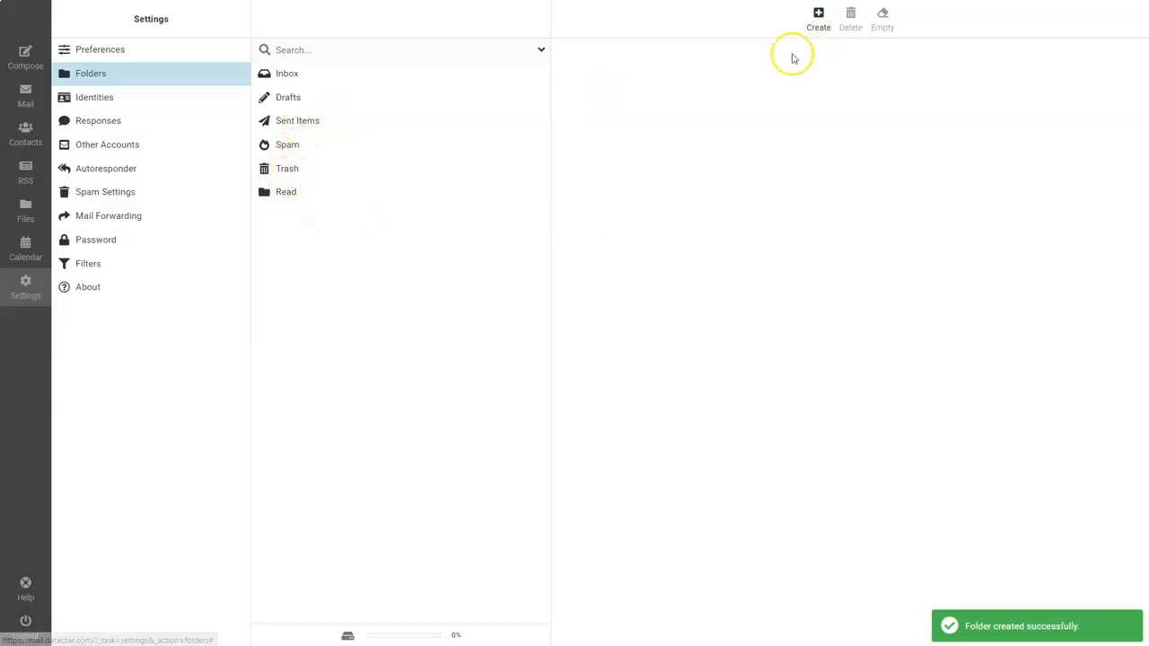
click(819, 15)
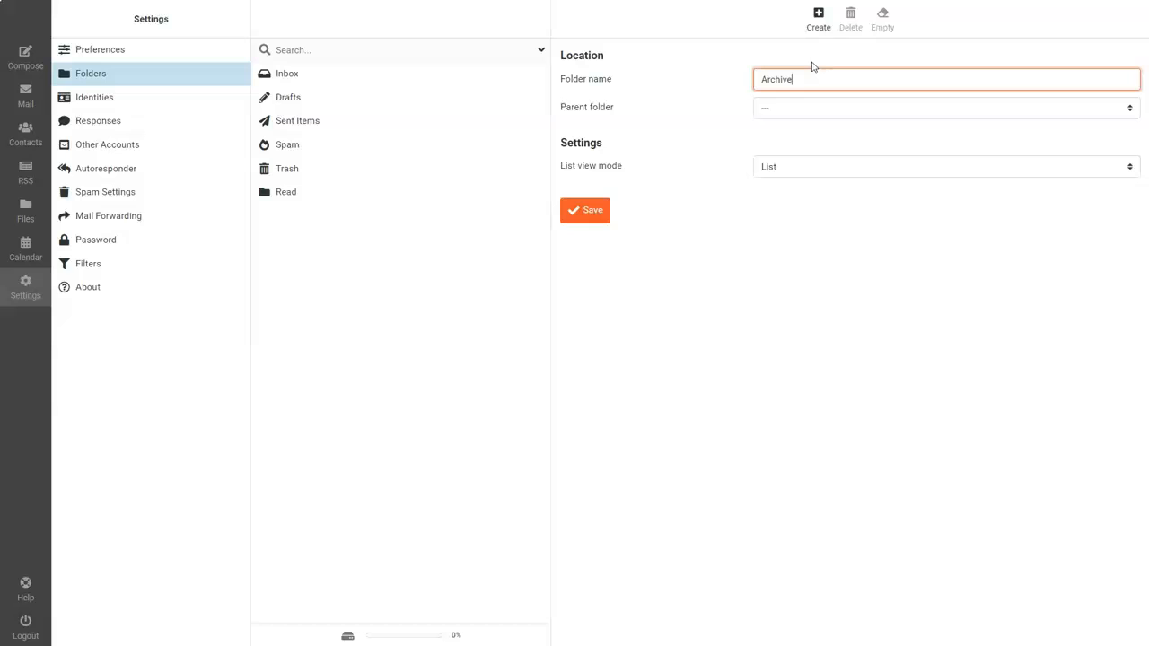
click(584, 211)
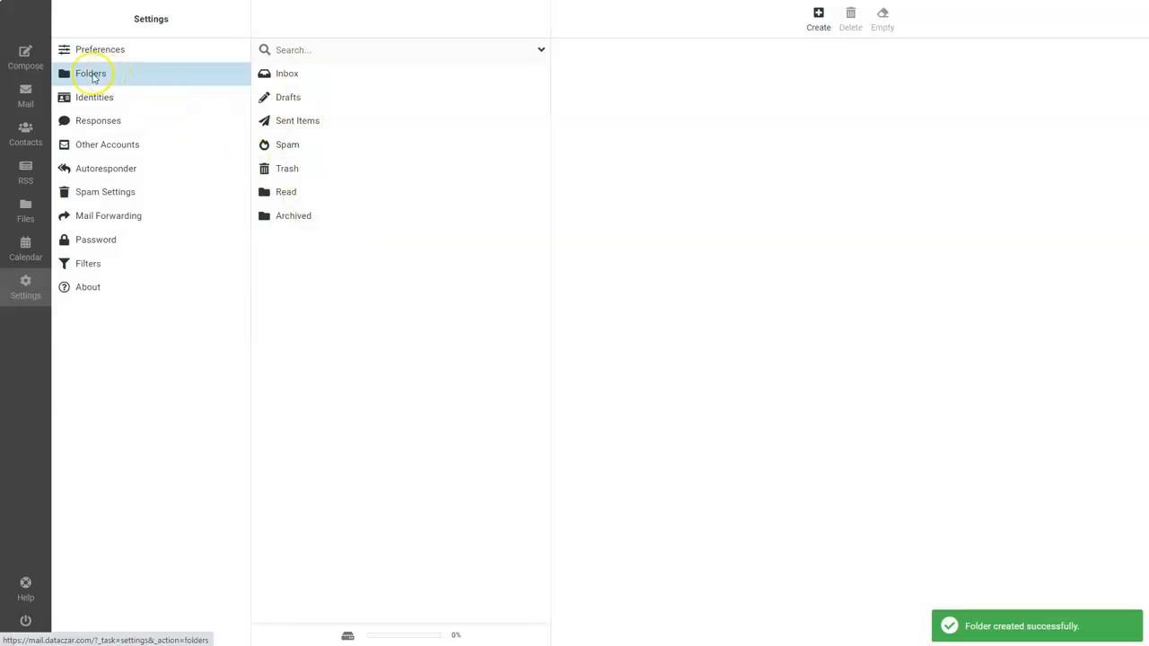
click(23, 77)
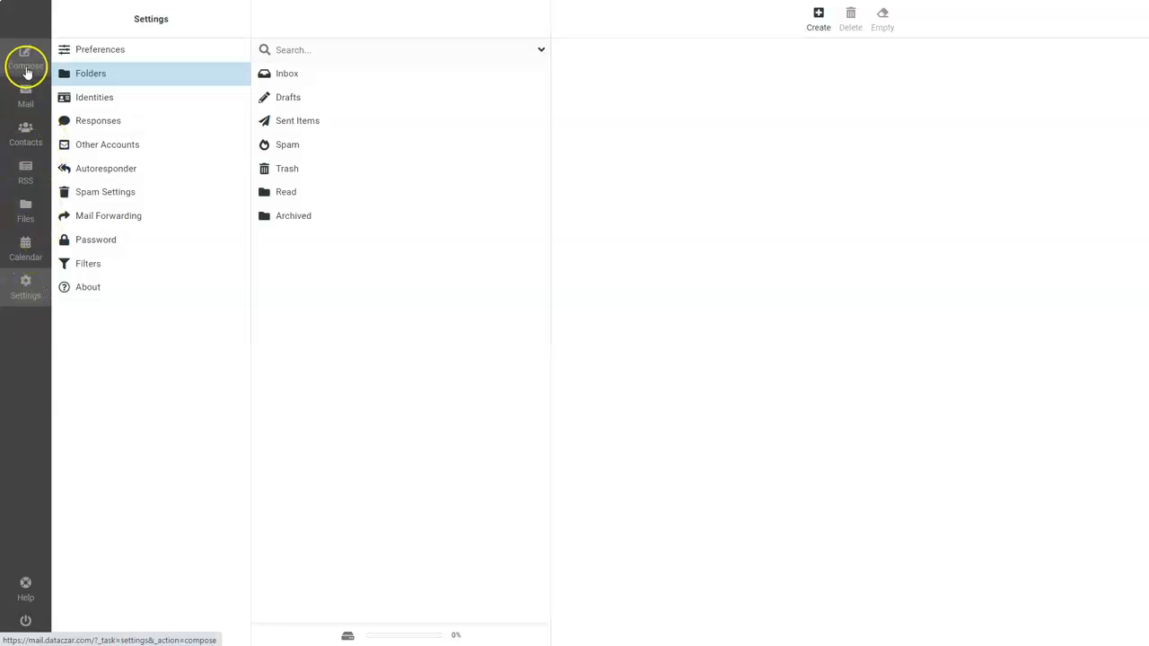
click(26, 59)
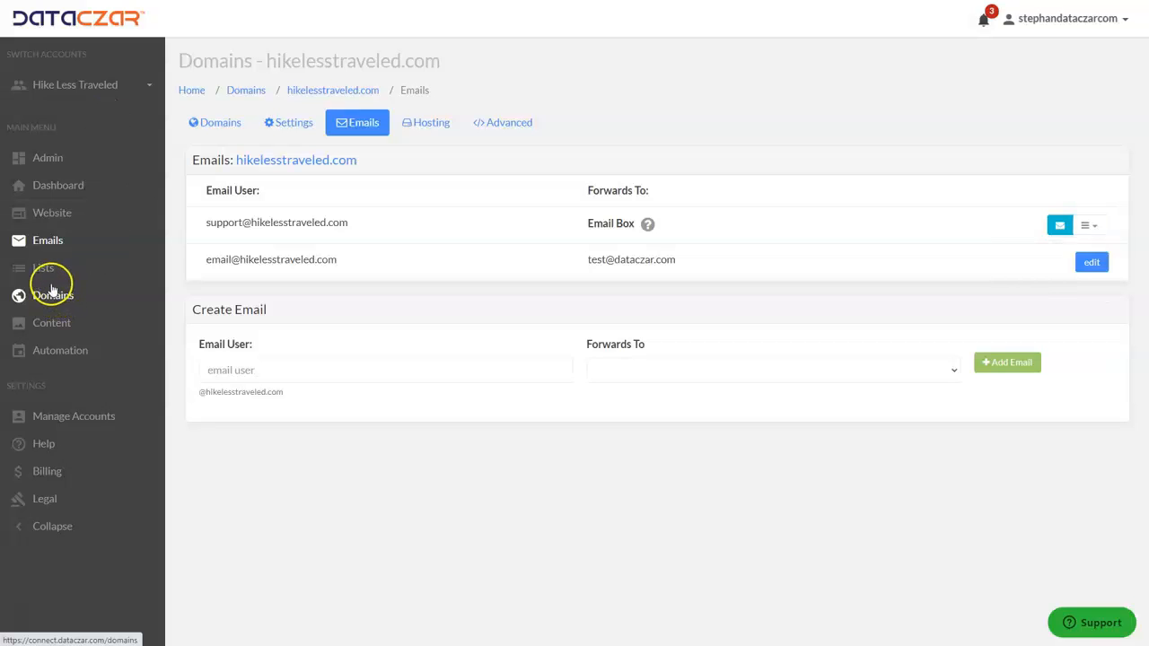
Open Dataczar's Help section and its Help Center banner.
click(53, 454)
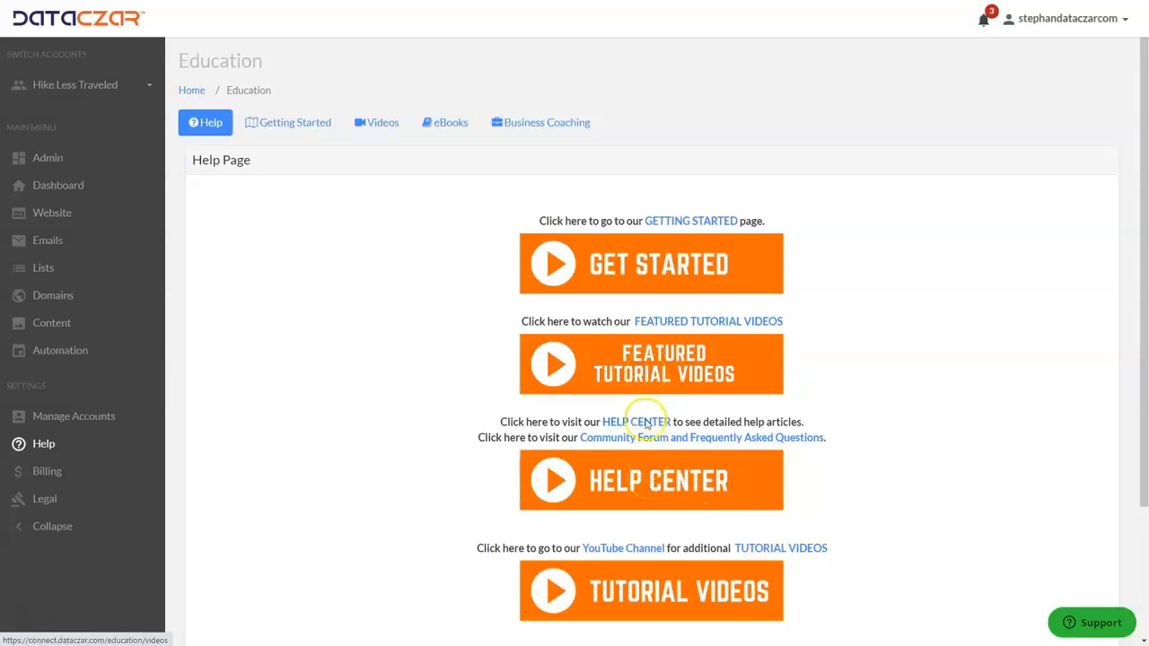
click(645, 480)
Read the 'Add an Email Box to Your Account' help article, then return to the dashboard.
click(644, 480)
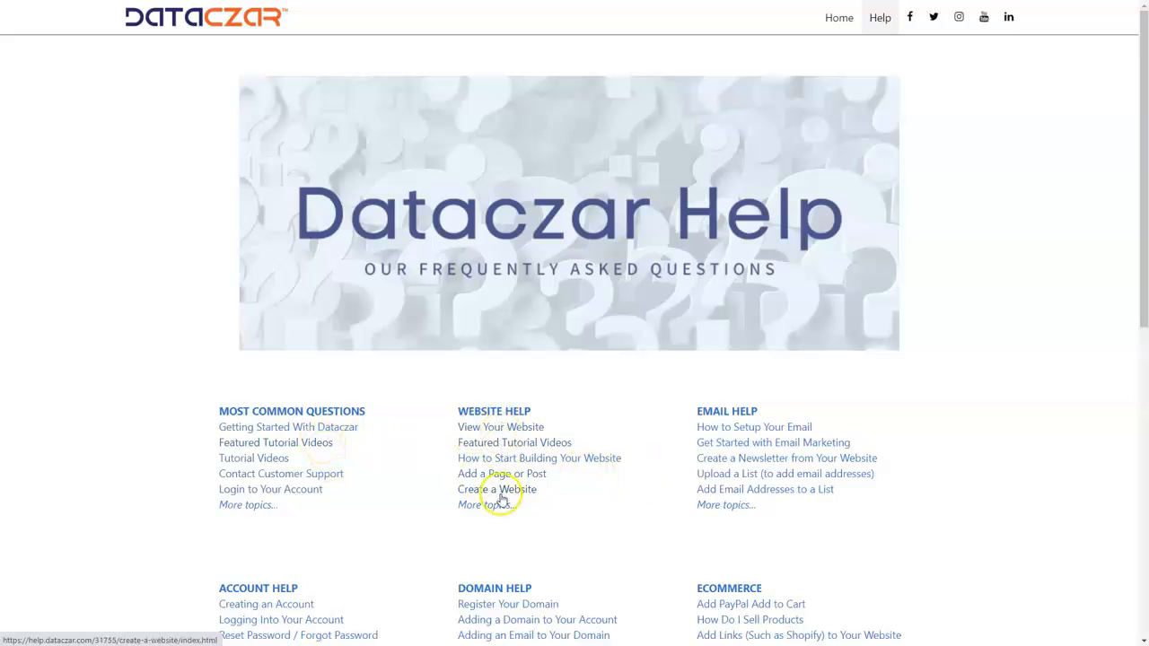
click(495, 411)
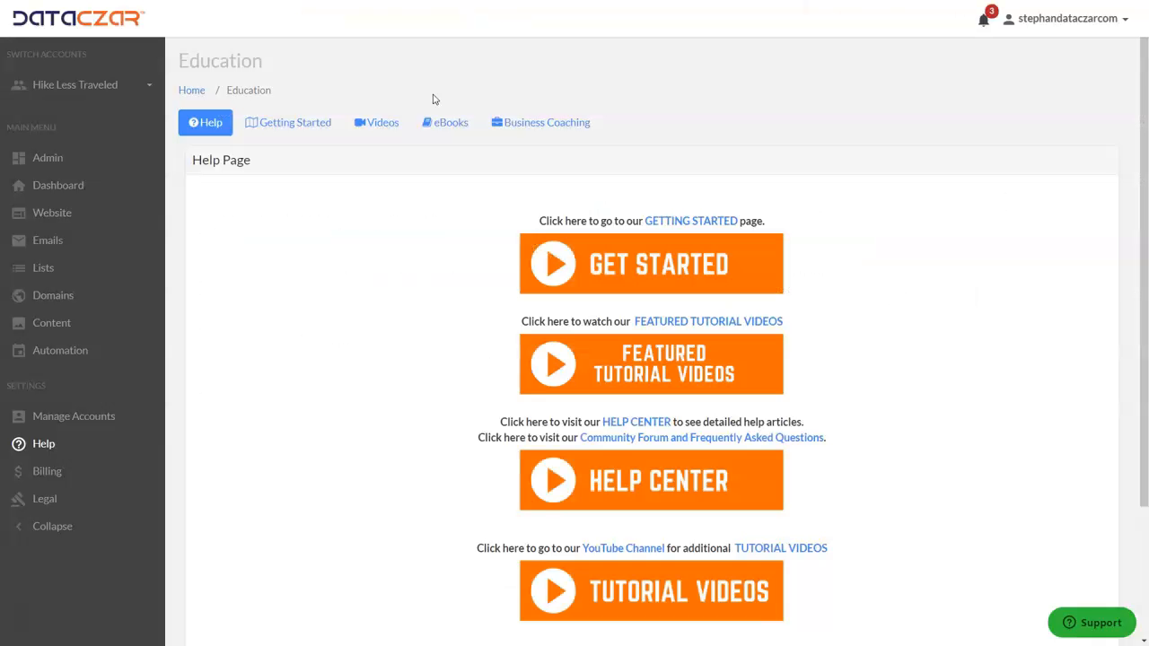
click(92, 185)
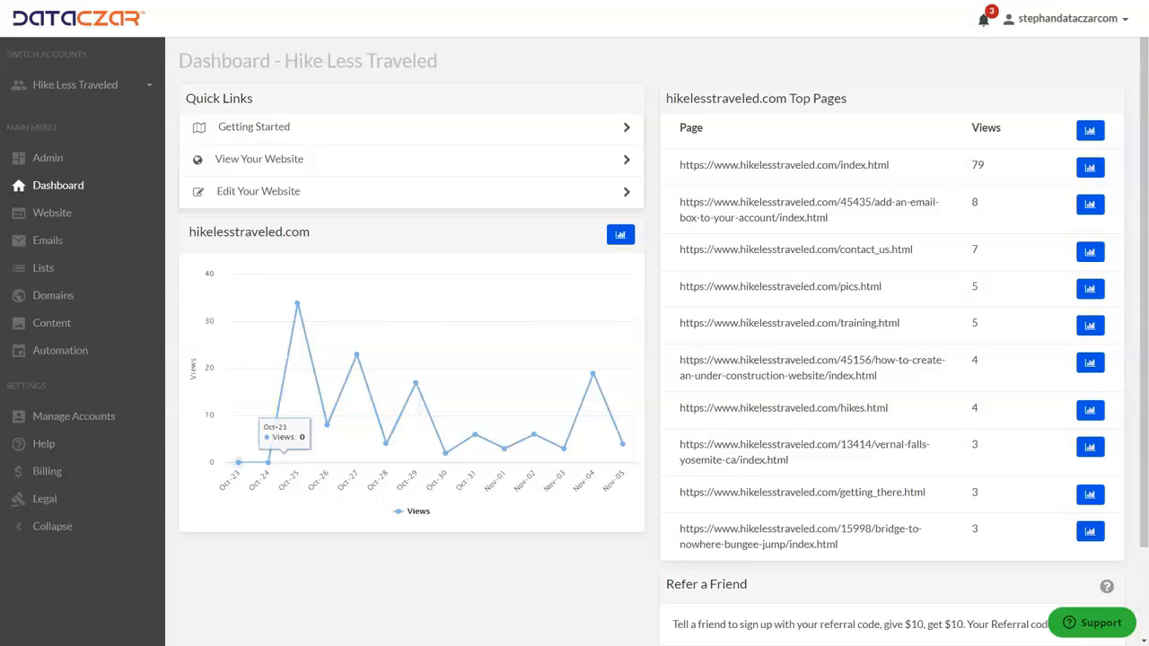
Go to the Dataczar Dashboard to view the Hike Less Traveled daily views chart.
click(24, 617)
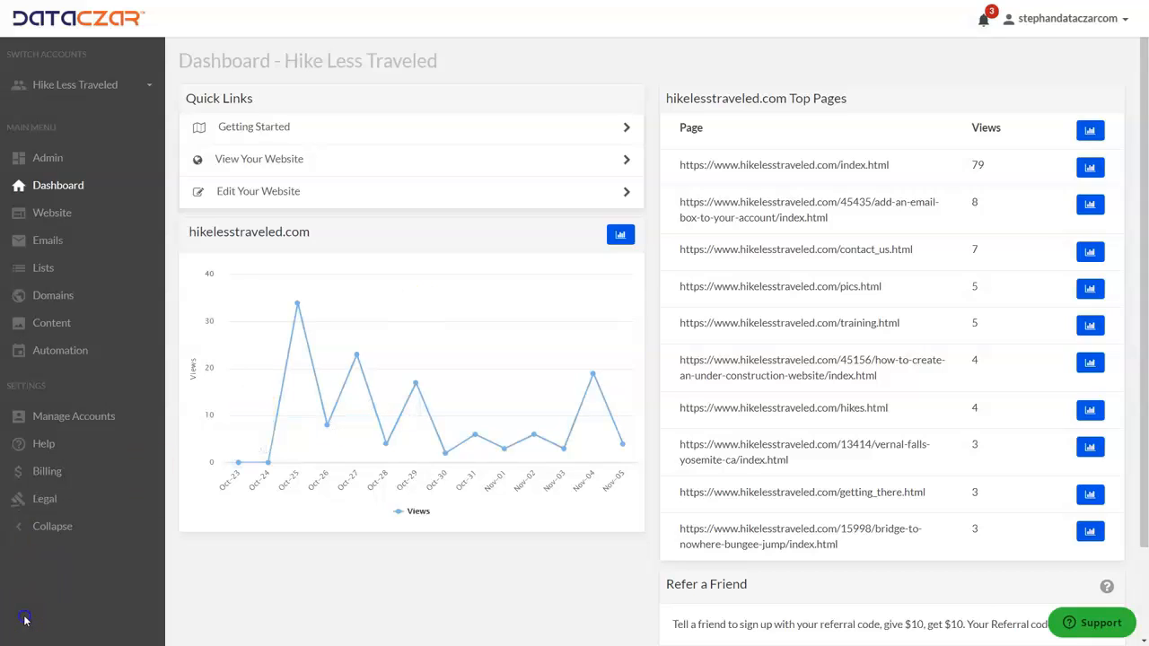